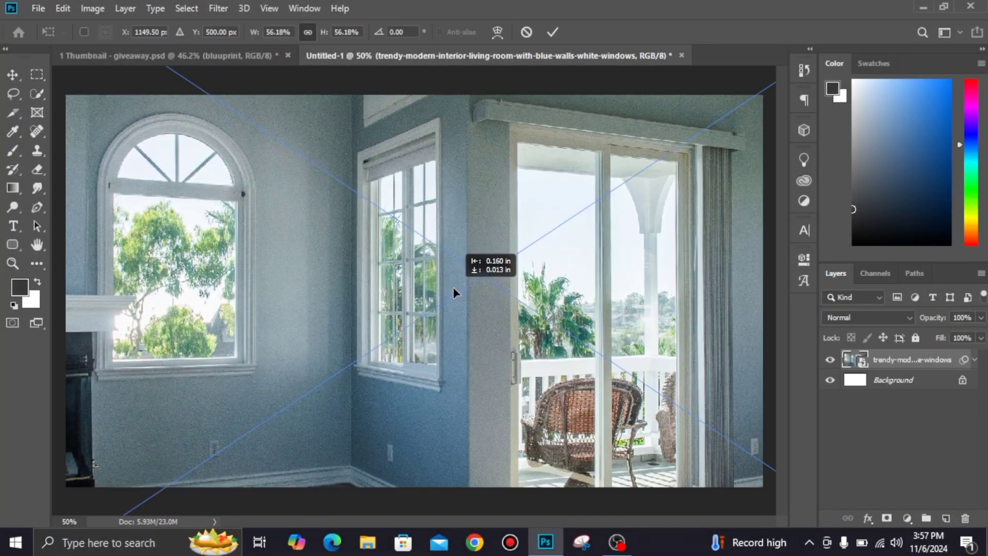
Step: Place the blurred room background and the cutout of the man in the blue suit on the canvas
{"action": "left_click_drag", "start_coordinate": [453, 286], "coordinate": [455, 286]}
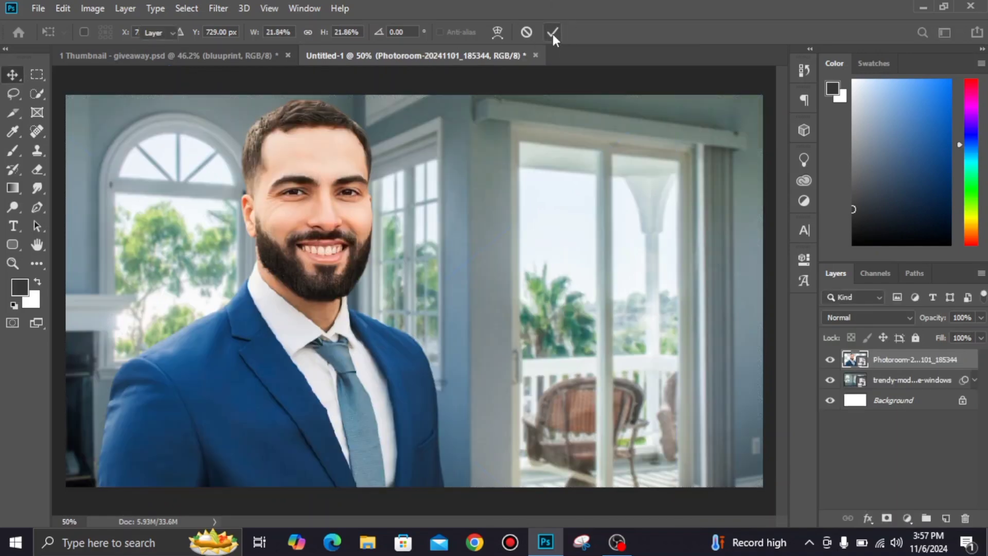
{"action": "left_click", "coordinate": [553, 34]}
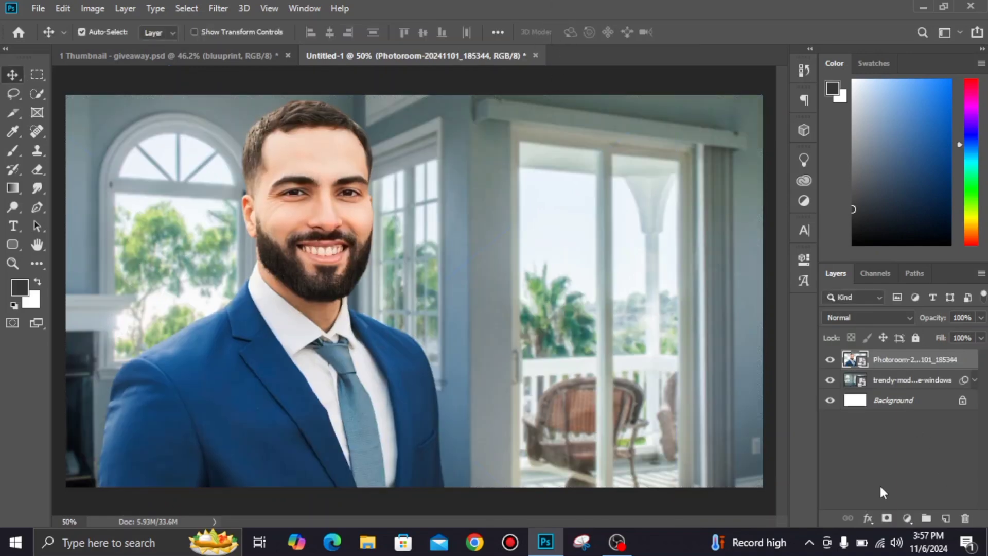
Step: Add a Gradient Map adjustment layer and set the gradient's dark stop to 000000
{"action": "left_click", "coordinate": [903, 516]}
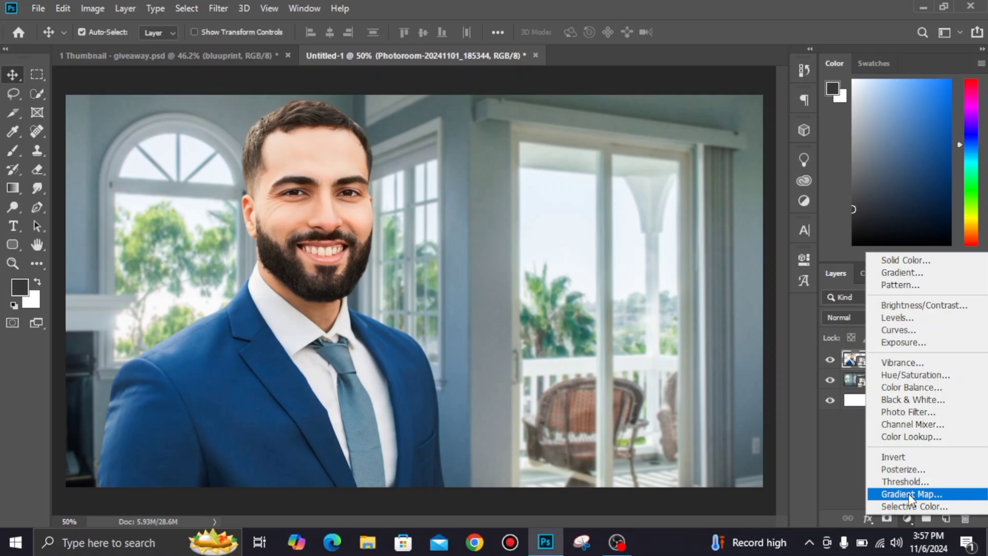
{"action": "left_click", "coordinate": [909, 493]}
{"action": "left_click", "coordinate": [645, 304]}
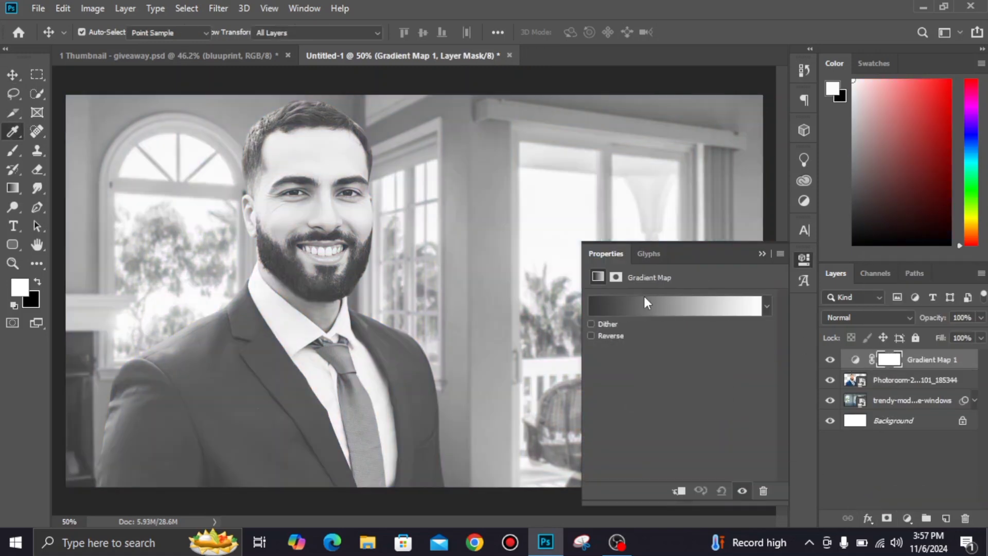
{"action": "left_click", "coordinate": [581, 371]}
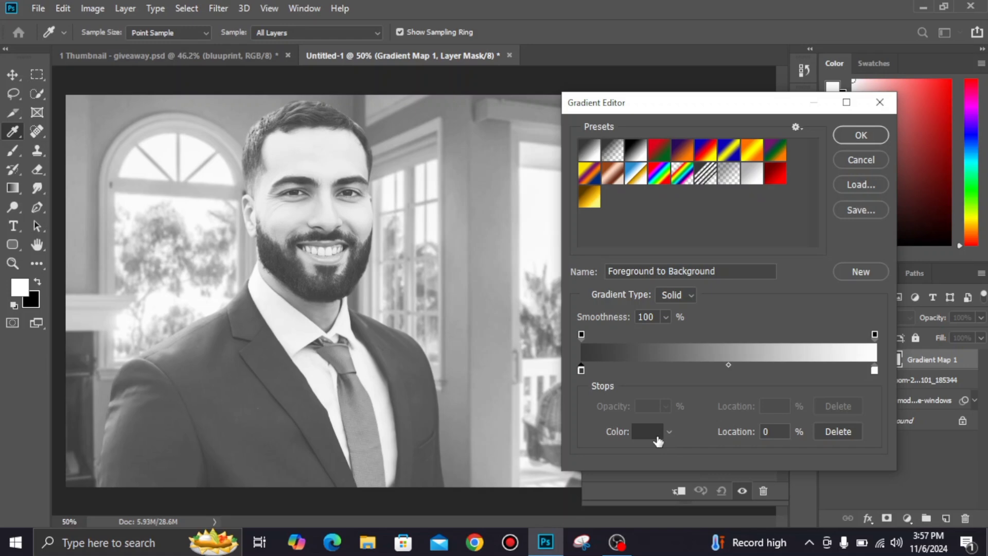
{"action": "left_click", "coordinate": [649, 432]}
{"action": "type", "text": "000000"}
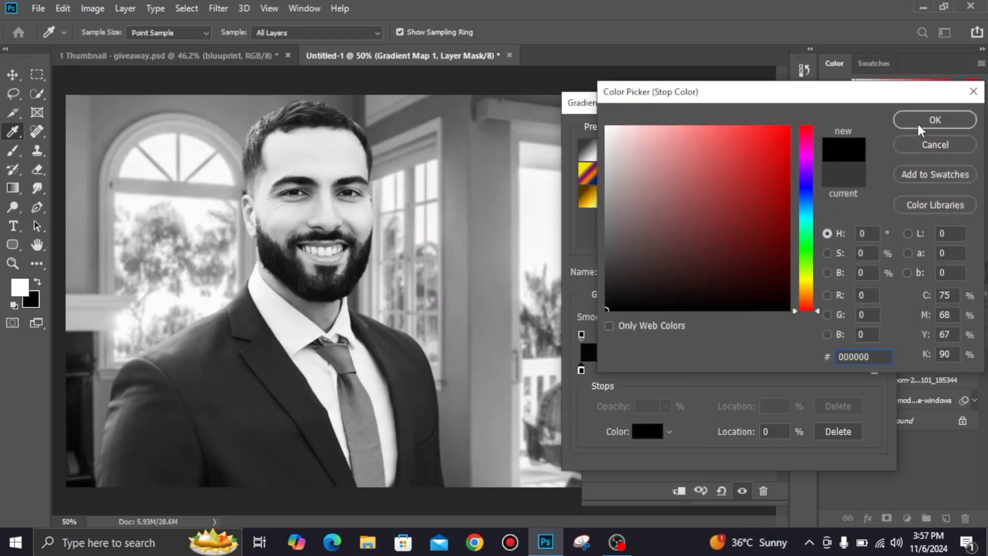
{"action": "left_click", "coordinate": [921, 124]}
Step: Set the gradient's light stop to 747474 and apply the gradient
{"action": "left_click", "coordinate": [874, 371]}
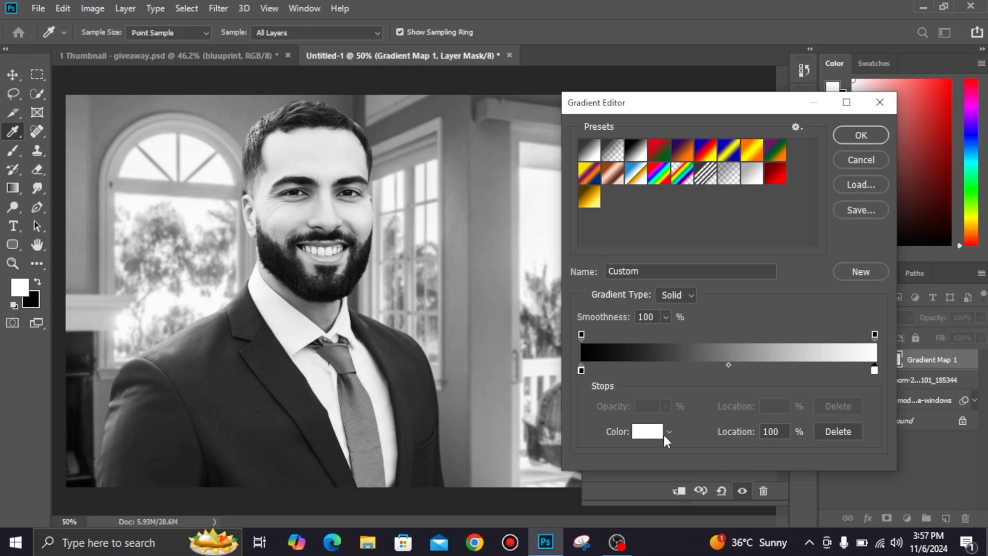
{"action": "left_click", "coordinate": [650, 433]}
{"action": "type", "text": "747474"}
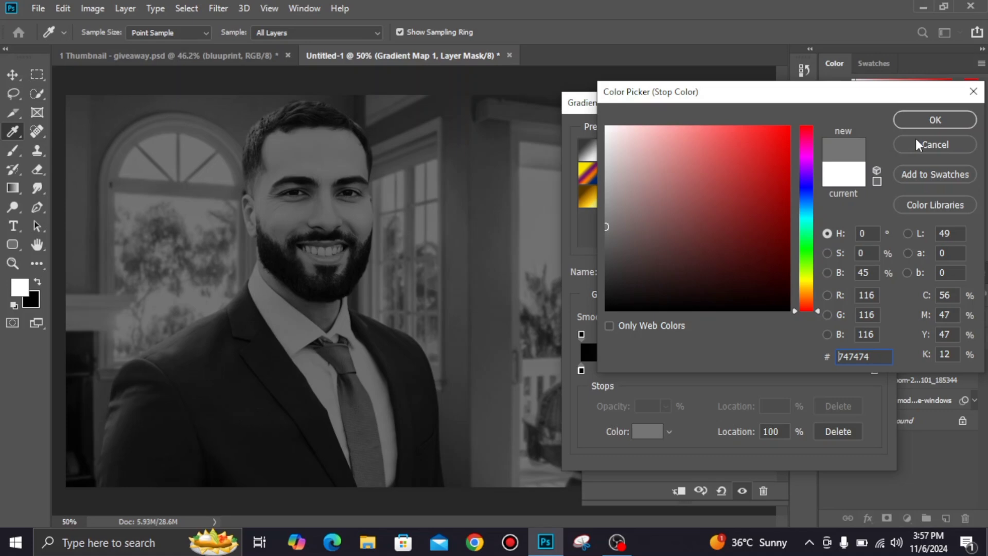
{"action": "left_click", "coordinate": [935, 119]}
{"action": "left_click", "coordinate": [876, 135]}
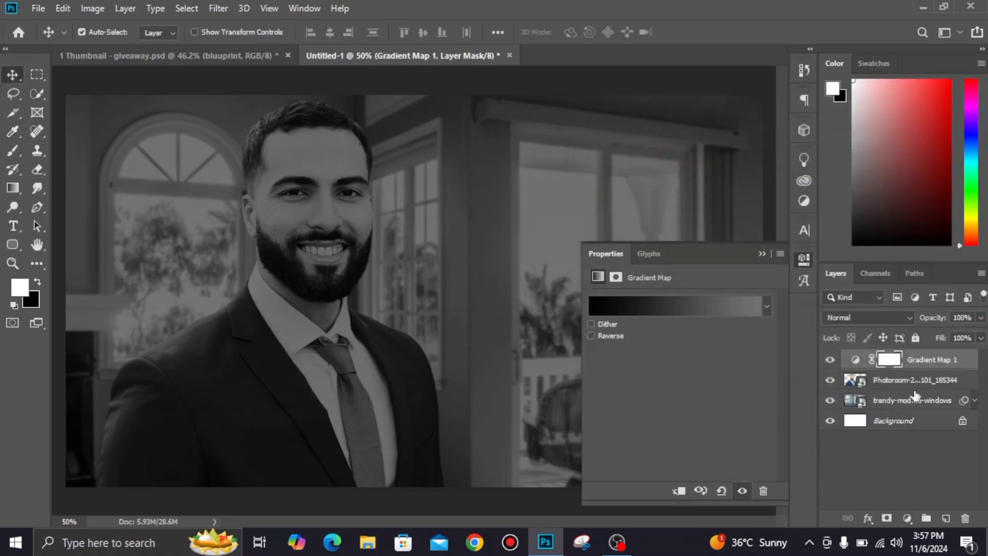
Step: Clip the gradient map to the man's cutout, invert its mask, and set up a 94 px brush
{"action": "left_click", "coordinate": [921, 364], "text": "alt"}
{"action": "key", "text": "ctrl+i"}
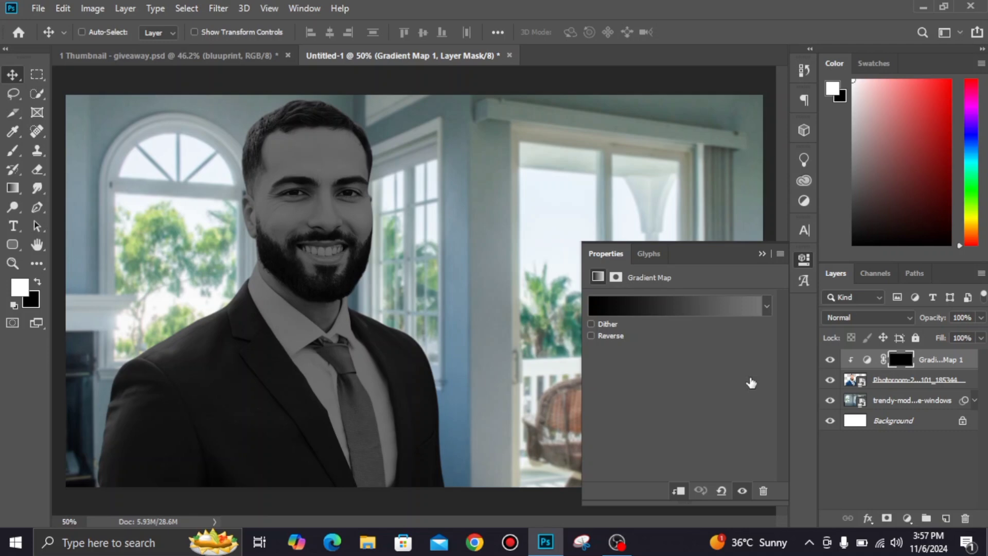
{"action": "left_click", "coordinate": [22, 153]}
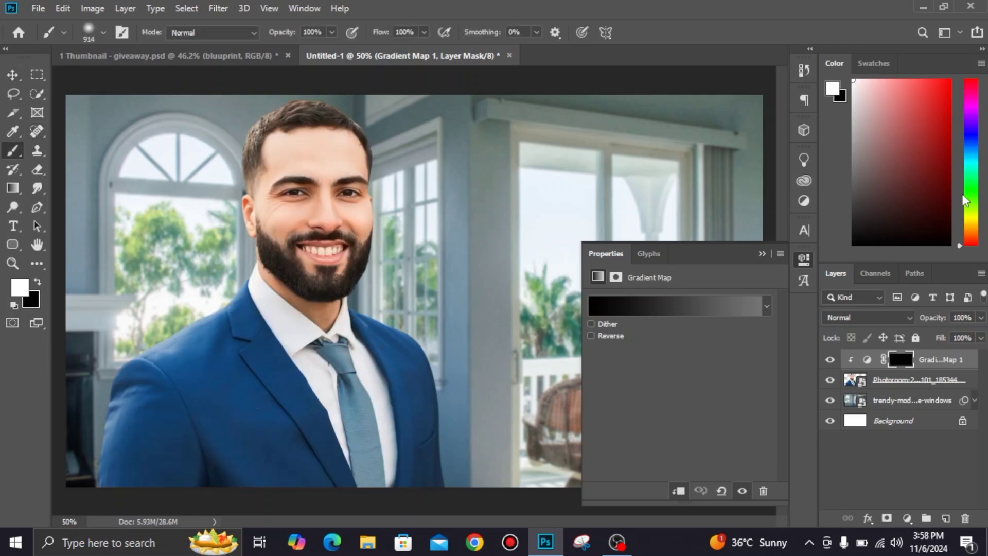
{"action": "left_click", "coordinate": [803, 267]}
{"action": "right_click", "coordinate": [411, 330]}
{"action": "left_click", "coordinate": [531, 355]}
{"action": "left_click", "coordinate": [529, 323]}
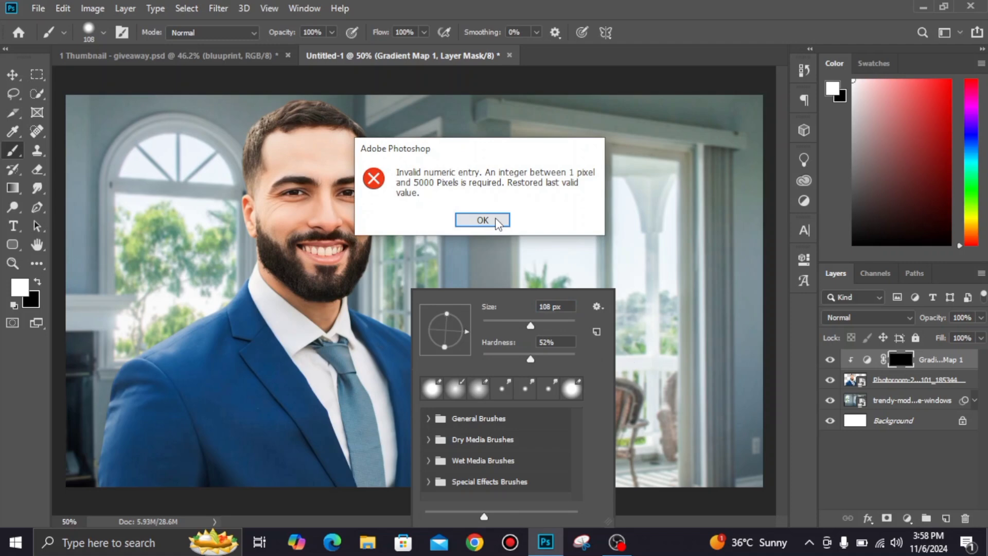
{"action": "left_click", "coordinate": [498, 221]}
{"action": "key", "text": "Return"}
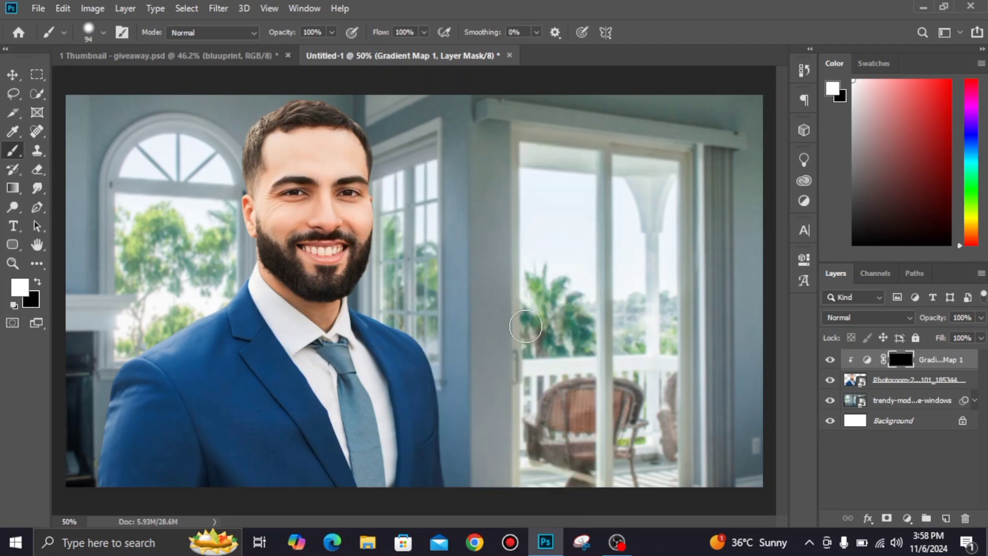
Step: Paint white on the gradient map mask over the shoulder, sleeve and lapel on the image's left half of the jacket
{"action": "key", "text": "ctrl+space"}
{"action": "left_click_drag", "start_coordinate": [304, 342], "coordinate": [333, 329]}
{"action": "left_click_drag", "start_coordinate": [333, 288], "coordinate": [408, 208]}
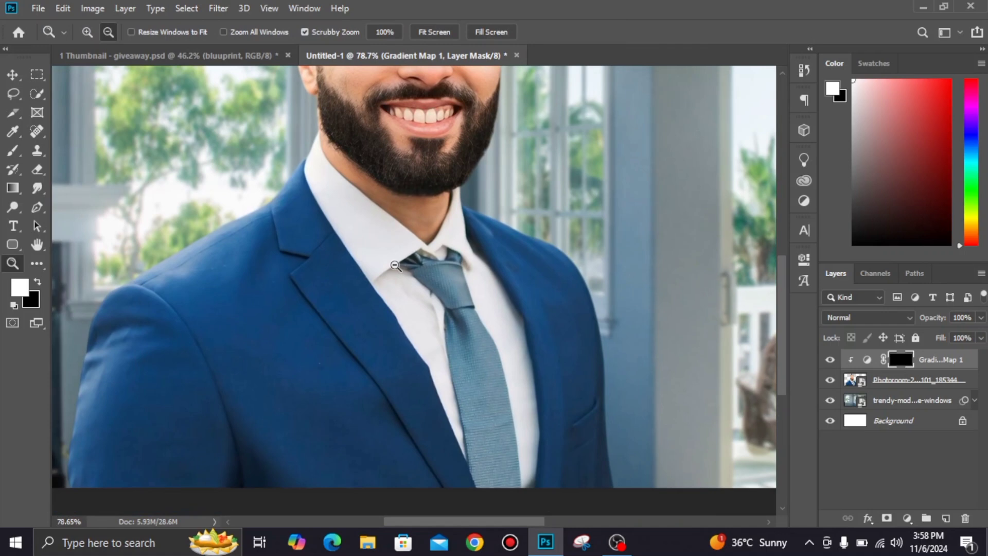
{"action": "mouse_move", "coordinate": [363, 263]}
{"action": "left_mouse_down"}
{"action": "mouse_move", "coordinate": [380, 273]}
{"action": "mouse_move", "coordinate": [425, 255]}
{"action": "left_mouse_up"}
{"action": "mouse_move", "coordinate": [291, 235]}
{"action": "left_mouse_down"}
{"action": "mouse_move", "coordinate": [311, 122]}
{"action": "mouse_move", "coordinate": [308, 179]}
{"action": "mouse_move", "coordinate": [354, 236]}
{"action": "mouse_move", "coordinate": [167, 291]}
{"action": "mouse_move", "coordinate": [377, 281]}
{"action": "mouse_move", "coordinate": [377, 268]}
{"action": "mouse_move", "coordinate": [431, 344]}
{"action": "mouse_move", "coordinate": [360, 209]}
{"action": "mouse_move", "coordinate": [389, 244]}
{"action": "mouse_move", "coordinate": [422, 359]}
{"action": "mouse_move", "coordinate": [330, 273]}
{"action": "mouse_move", "coordinate": [197, 365]}
{"action": "mouse_move", "coordinate": [297, 321]}
{"action": "mouse_move", "coordinate": [139, 338]}
{"action": "left_mouse_up"}
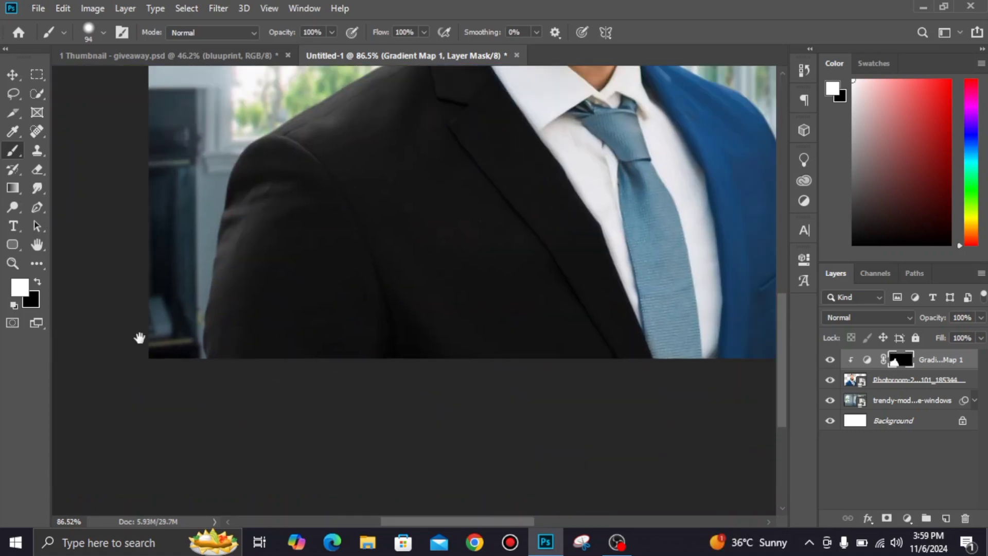
Step: Paint the rest of the jacket and the tie into the gradient map mask and clean up the shirt edges with the Eraser
{"action": "key", "text": "ctrl+space"}
{"action": "mouse_move", "coordinate": [316, 198]}
{"action": "left_mouse_down"}
{"action": "mouse_move", "coordinate": [364, 232]}
{"action": "mouse_move", "coordinate": [298, 210]}
{"action": "mouse_move", "coordinate": [353, 315]}
{"action": "mouse_move", "coordinate": [357, 229]}
{"action": "mouse_move", "coordinate": [418, 316]}
{"action": "left_mouse_up"}
{"action": "scroll", "coordinate": [353, 316], "scroll_direction": "down", "scroll_amount": 3}
{"action": "scroll", "coordinate": [242, 191], "scroll_direction": "up", "scroll_amount": 2}
{"action": "left_click_drag", "start_coordinate": [243, 191], "coordinate": [393, 177]}
{"action": "mouse_move", "coordinate": [393, 177]}
{"action": "left_mouse_down"}
{"action": "mouse_move", "coordinate": [357, 194]}
{"action": "mouse_move", "coordinate": [361, 228]}
{"action": "left_mouse_up"}
{"action": "scroll", "coordinate": [357, 194], "scroll_direction": "up", "scroll_amount": 1}
{"action": "mouse_move", "coordinate": [381, 121]}
{"action": "left_mouse_down"}
{"action": "mouse_move", "coordinate": [317, 157]}
{"action": "mouse_move", "coordinate": [364, 173]}
{"action": "mouse_move", "coordinate": [378, 227]}
{"action": "mouse_move", "coordinate": [375, 315]}
{"action": "mouse_move", "coordinate": [398, 131]}
{"action": "mouse_move", "coordinate": [415, 344]}
{"action": "left_mouse_up"}
{"action": "scroll", "coordinate": [375, 316], "scroll_direction": "down", "scroll_amount": 3}
{"action": "scroll", "coordinate": [415, 345], "scroll_direction": "up", "scroll_amount": 3}
{"action": "key", "text": "e"}
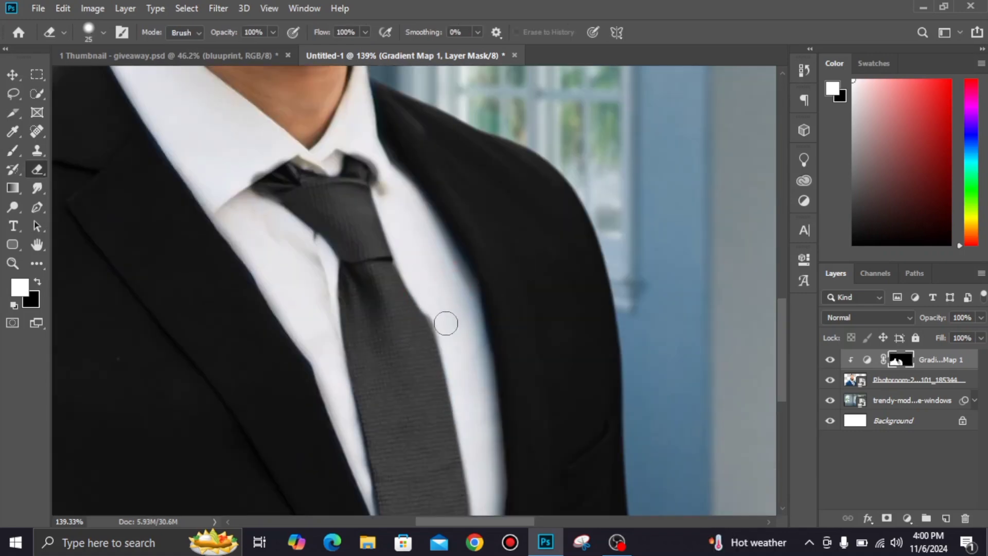
{"action": "right_click", "coordinate": [382, 167], "text": "alt"}
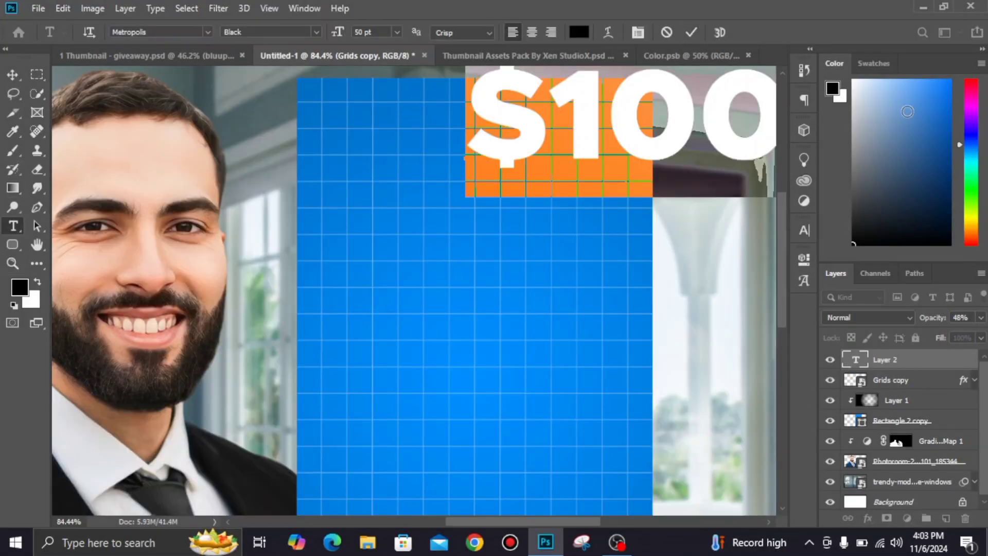
Step: Add white Metropolis Black text "$100K" and scale it to 54.85% near the top of the blue grid panel
{"action": "left_click_drag", "start_coordinate": [871, 95], "coordinate": [852, 79]}
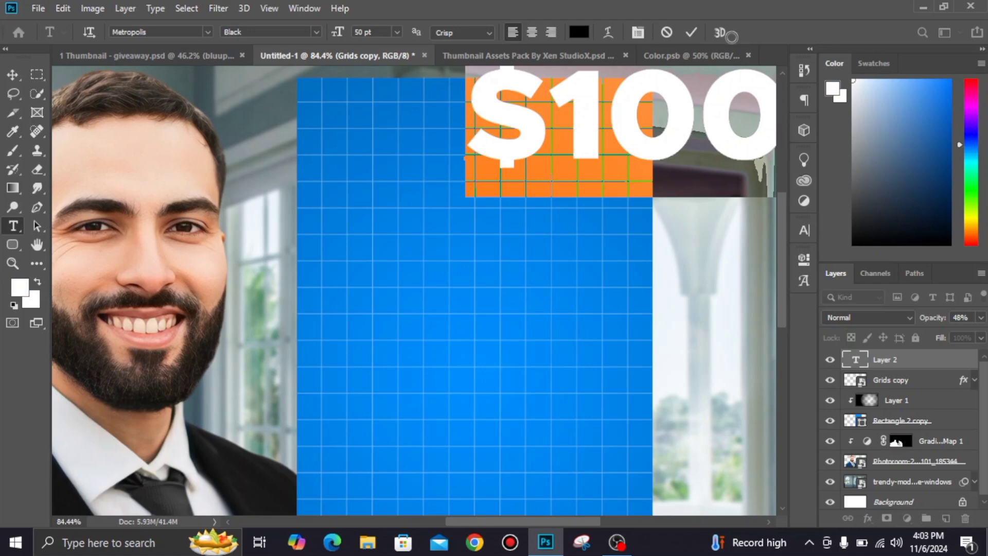
{"action": "left_click", "coordinate": [691, 33]}
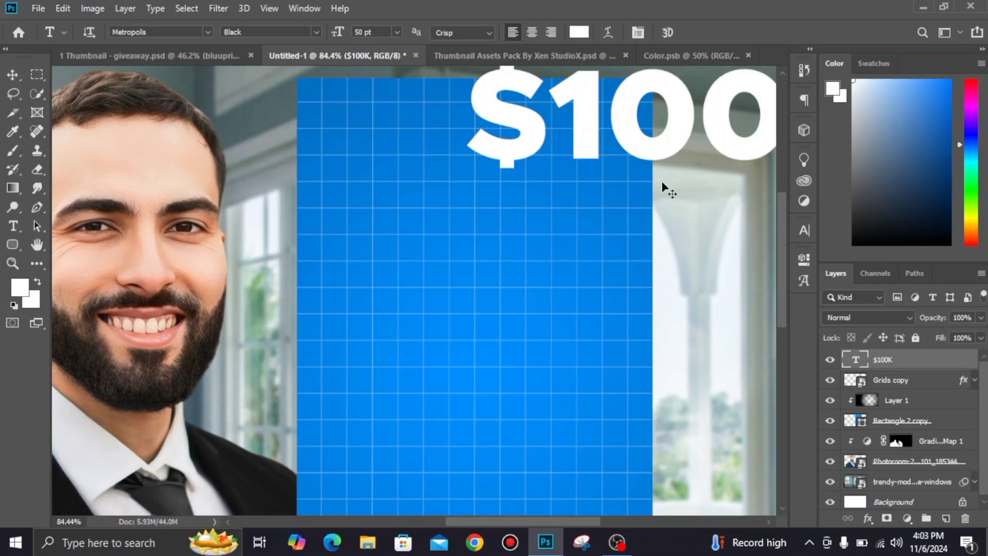
{"action": "key", "text": "ctrl+t"}
{"action": "left_click_drag", "start_coordinate": [679, 129], "coordinate": [502, 172]}
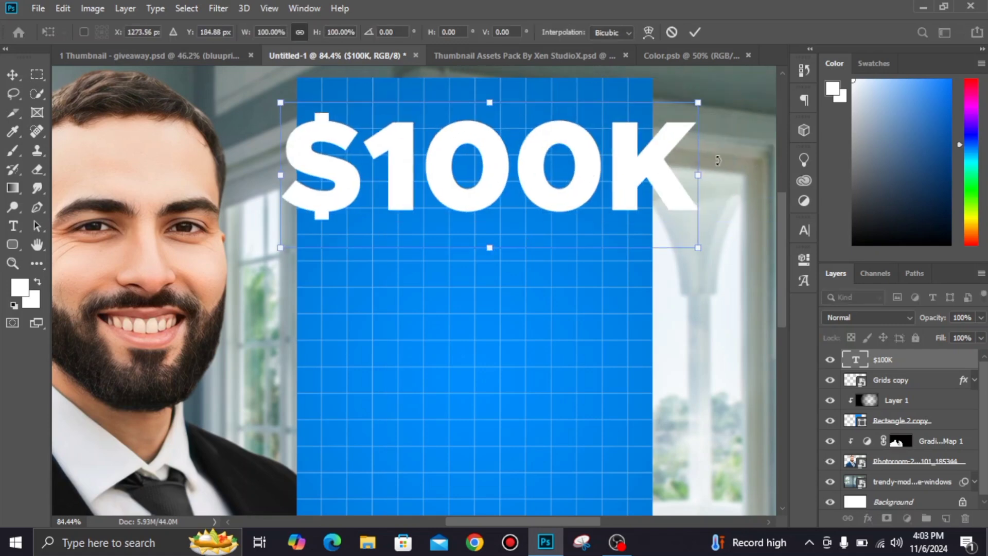
{"action": "left_click_drag", "start_coordinate": [700, 178], "coordinate": [607, 192]}
{"action": "left_click_drag", "start_coordinate": [536, 178], "coordinate": [517, 161]}
{"action": "left_click", "coordinate": [695, 28]}
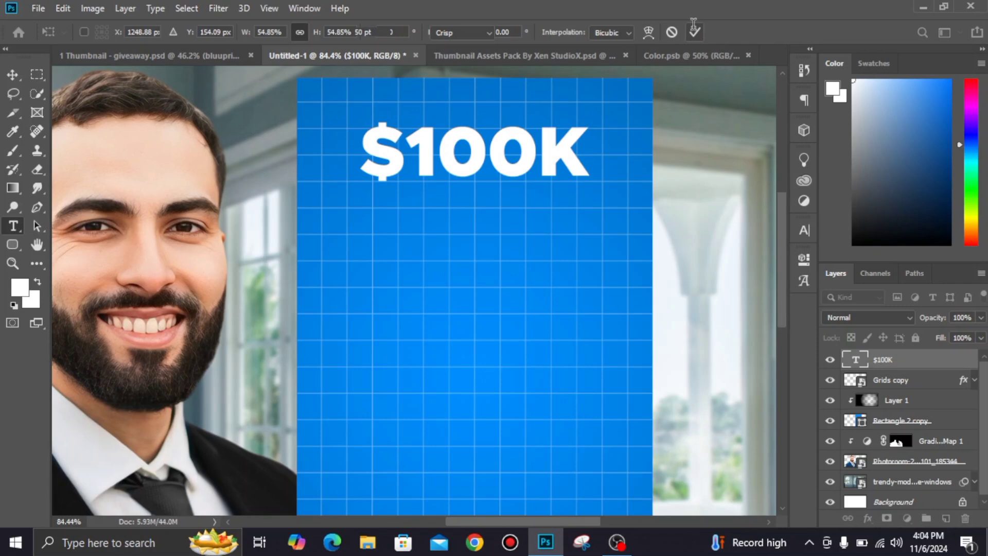
Step: Change the $100K text's weight to Extra Bold and confirm its placement at the top of the panel
{"action": "key", "text": "z"}
{"action": "left_click", "coordinate": [536, 305], "text": "alt"}
{"action": "scroll", "coordinate": [535, 305], "scroll_direction": "down", "scroll_amount": 4}
{"action": "scroll", "coordinate": [536, 304], "scroll_direction": "up", "scroll_amount": 5}
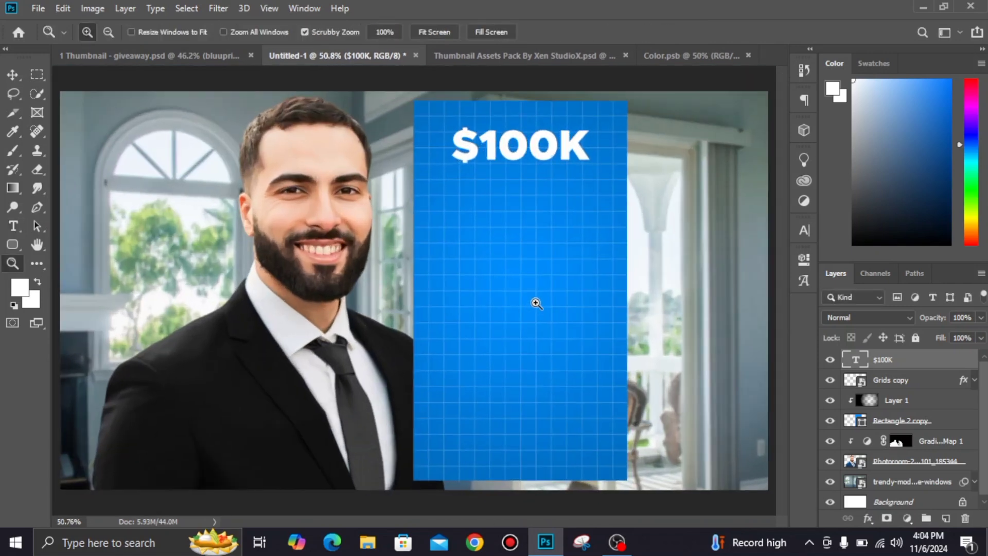
{"action": "left_click_drag", "start_coordinate": [537, 304], "coordinate": [536, 303]}
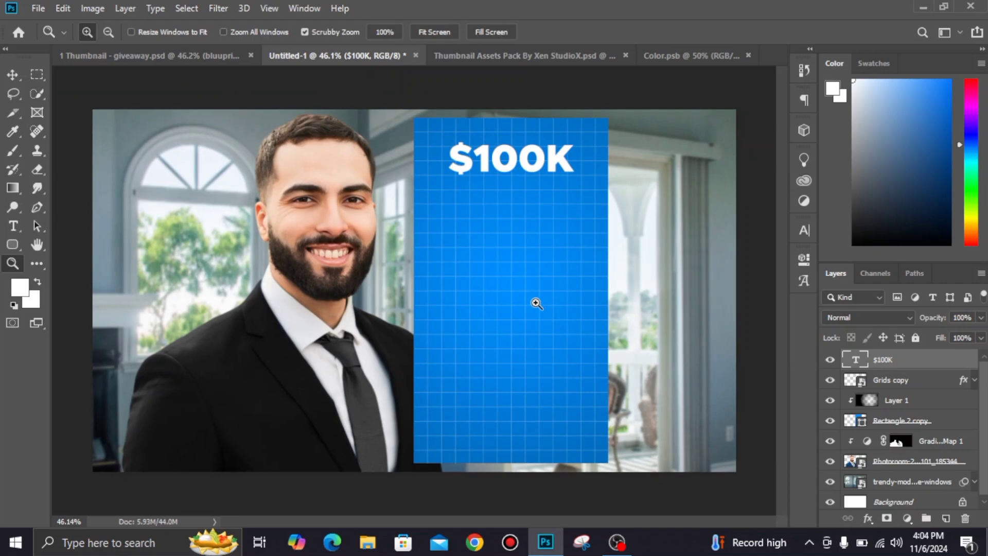
{"action": "key", "text": "t"}
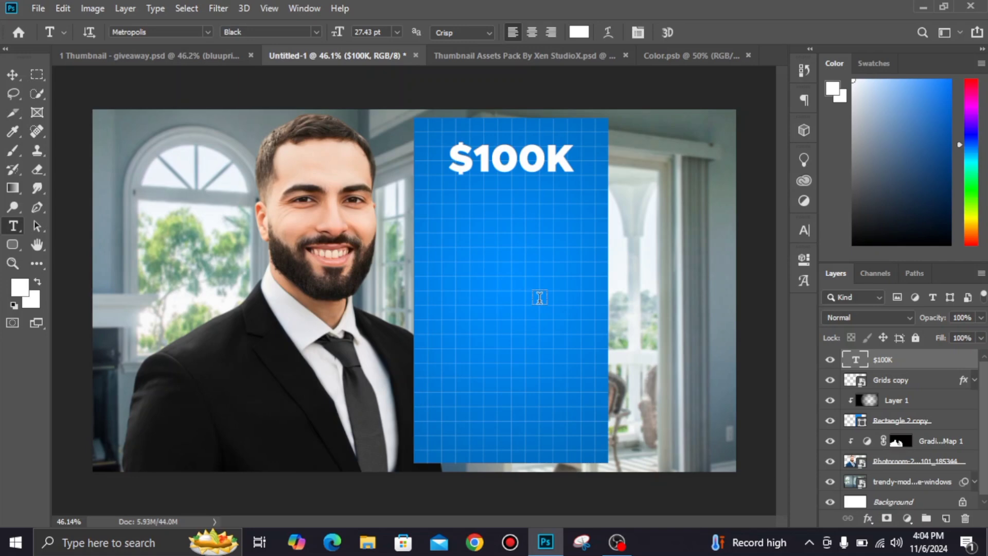
{"action": "key", "text": "ctrl+t"}
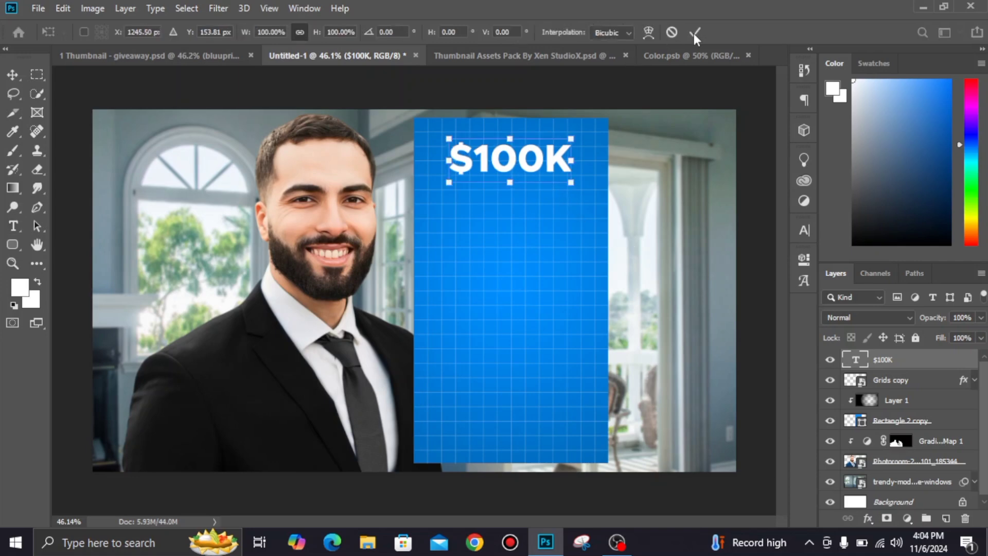
{"action": "left_click", "coordinate": [695, 33]}
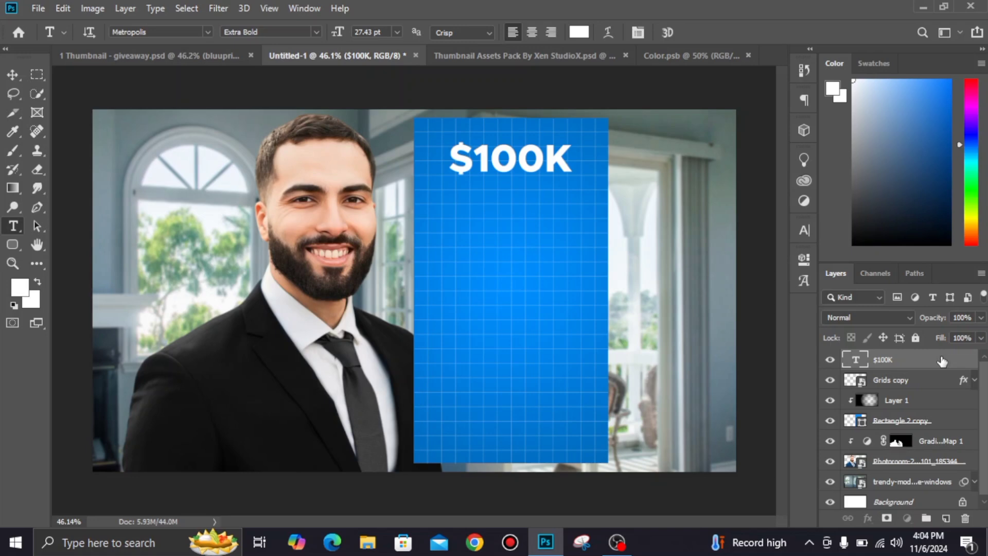
Step: Add a Drop Shadow to the $100K text with opacity 35%, angle 54°, distance 6, spread 0 and size 0
{"action": "left_click_drag", "start_coordinate": [611, 23], "coordinate": [824, 33]}
{"action": "left_click", "coordinate": [663, 303]}
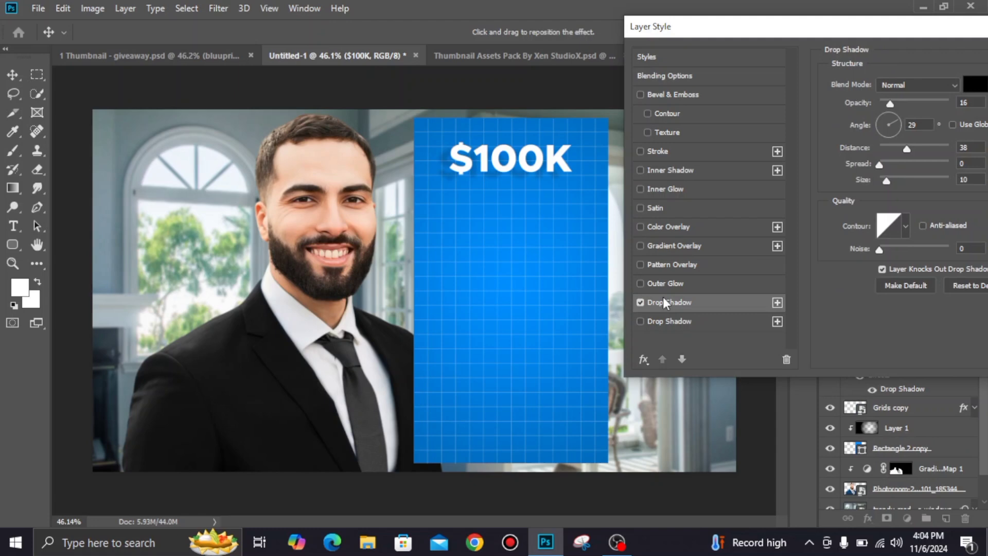
{"action": "left_click_drag", "start_coordinate": [901, 103], "coordinate": [948, 103]}
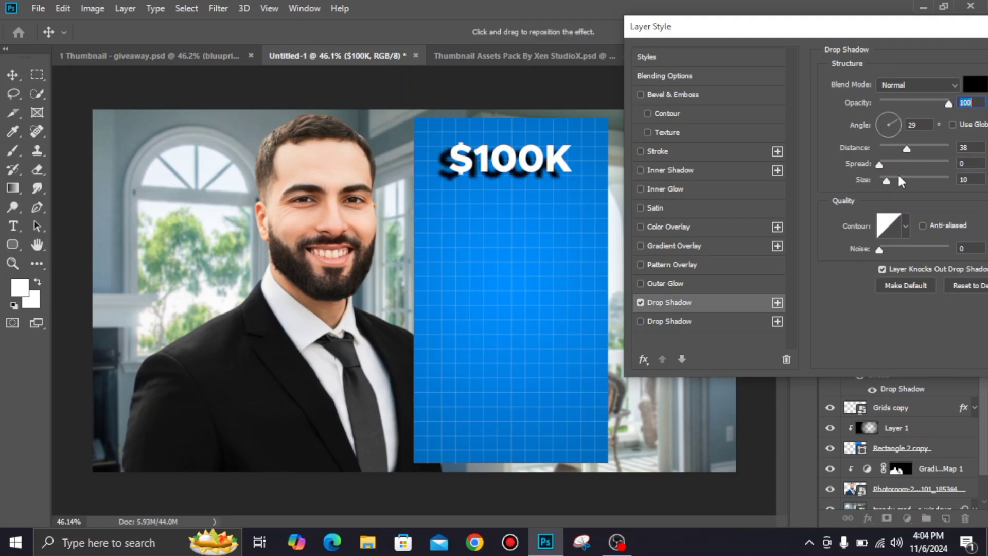
{"action": "left_click_drag", "start_coordinate": [901, 146], "coordinate": [863, 194]}
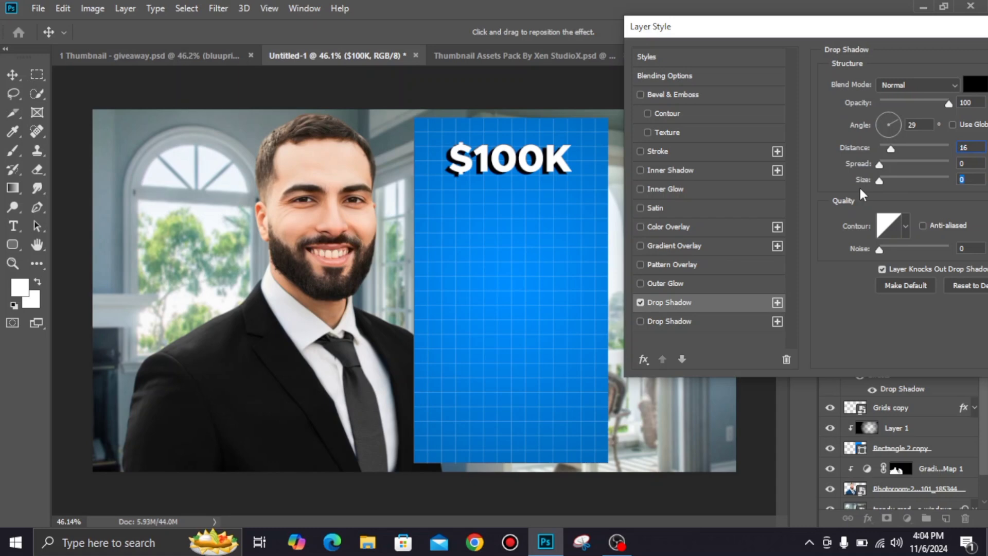
{"action": "mouse_move", "coordinate": [886, 147]}
{"action": "left_mouse_down"}
{"action": "mouse_move", "coordinate": [875, 149]}
{"action": "mouse_move", "coordinate": [886, 151]}
{"action": "left_mouse_up"}
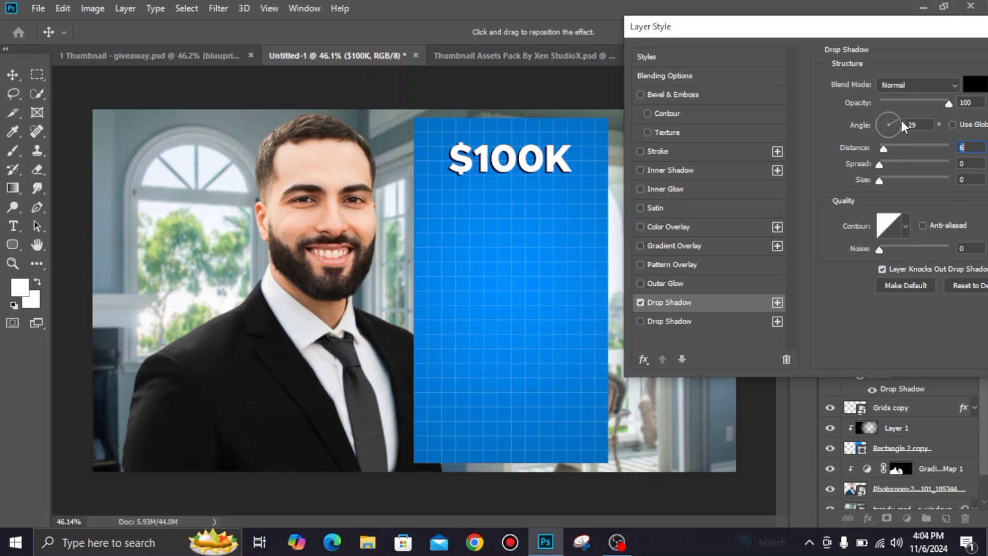
{"action": "key", "text": "shift+Tab"}
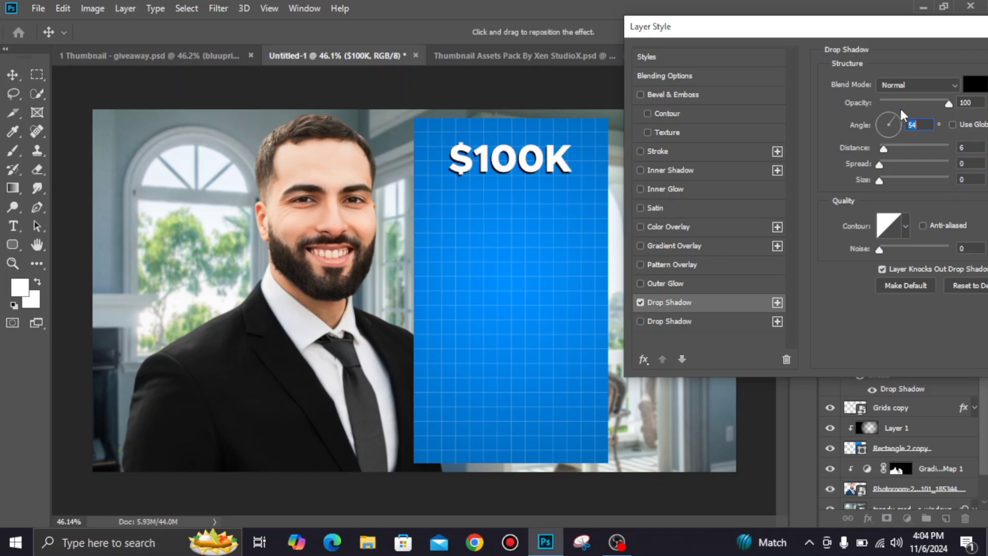
{"action": "left_click_drag", "start_coordinate": [925, 100], "coordinate": [947, 106]}
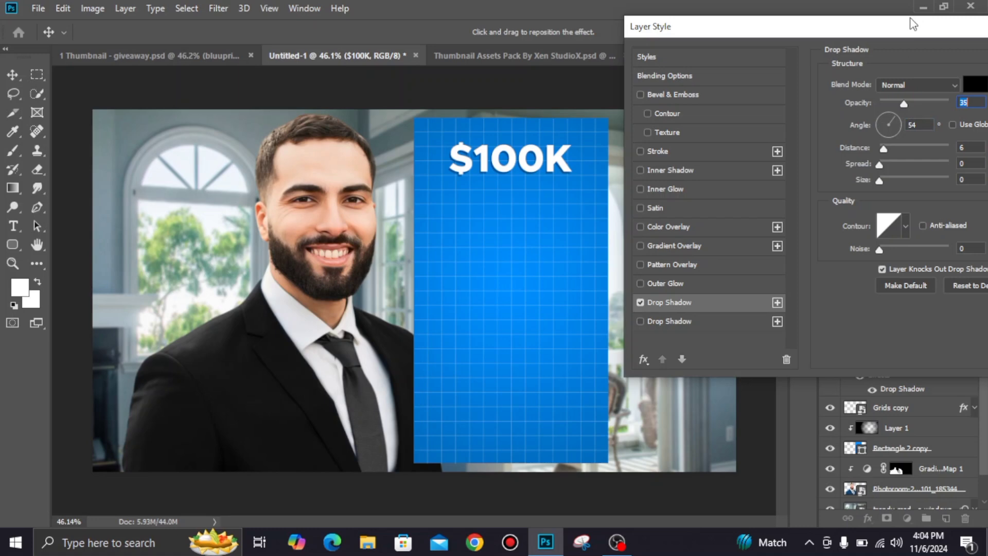
{"action": "left_click_drag", "start_coordinate": [920, 34], "coordinate": [692, 56]}
{"action": "left_click", "coordinate": [865, 77]}
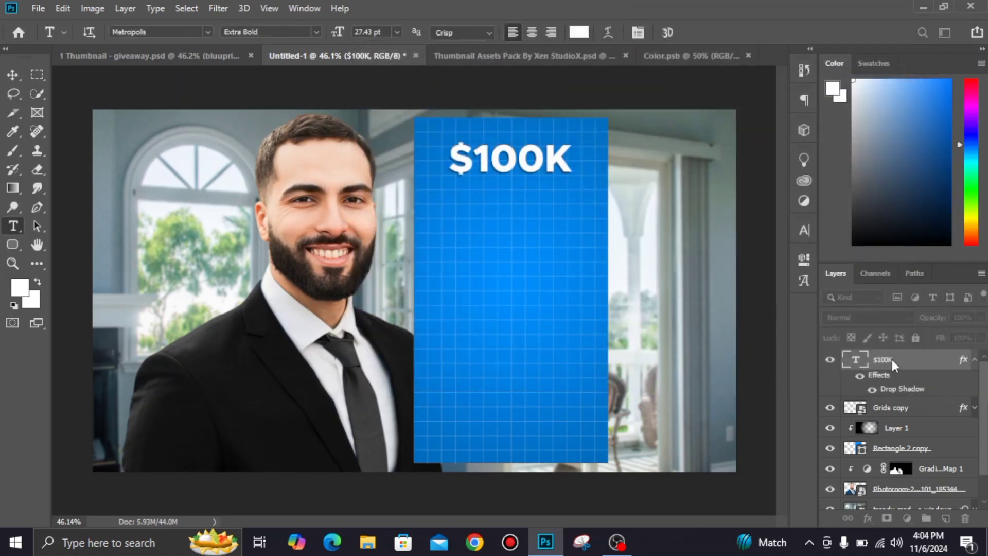
Step: Duplicate the $100K text, change the copy to "DROPSHIPPING", and shrink it to fit below the original inside the panel
{"action": "key", "text": "ctrl+j"}
{"action": "key", "text": "ctrl+t"}
{"action": "left_click_drag", "start_coordinate": [510, 159], "coordinate": [523, 227]}
{"action": "left_click_drag", "start_coordinate": [582, 229], "coordinate": [402, 243]}
{"action": "type", "text": "DROPSHIPPING"}
{"action": "key", "text": "ctrl+t"}
{"action": "left_click_drag", "start_coordinate": [655, 248], "coordinate": [520, 245]}
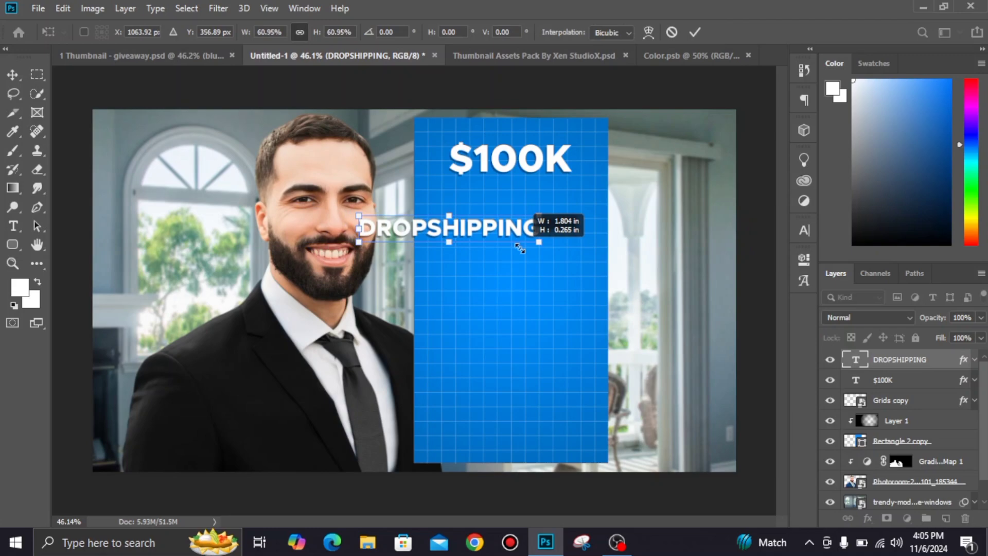
{"action": "left_click", "coordinate": [696, 32]}
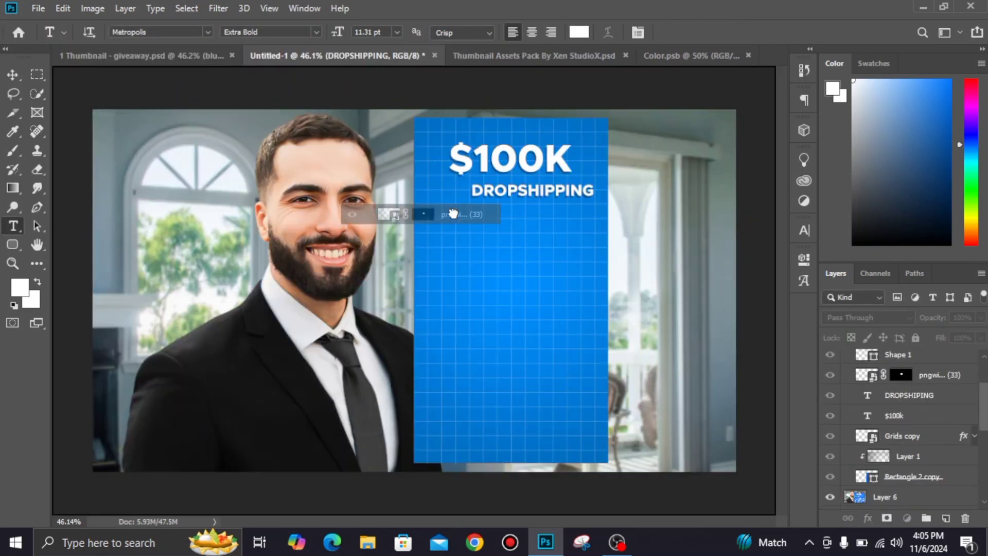
Step: Insert the Shopify bag logo beside the DROPSHIPPING text and apply the text's drop shadow style to it
{"action": "key", "text": "ctrl+v"}
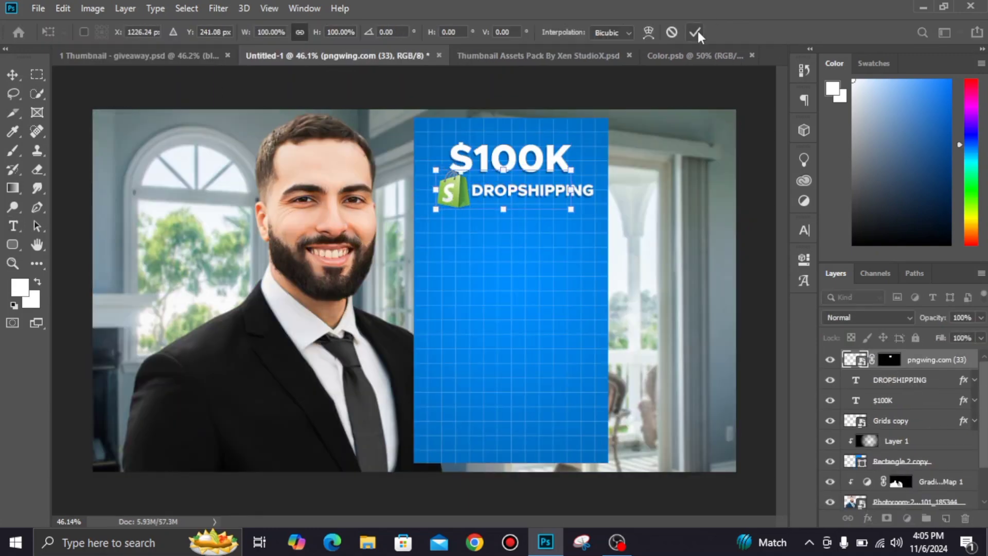
{"action": "key", "text": "Return"}
{"action": "right_click", "coordinate": [926, 360]}
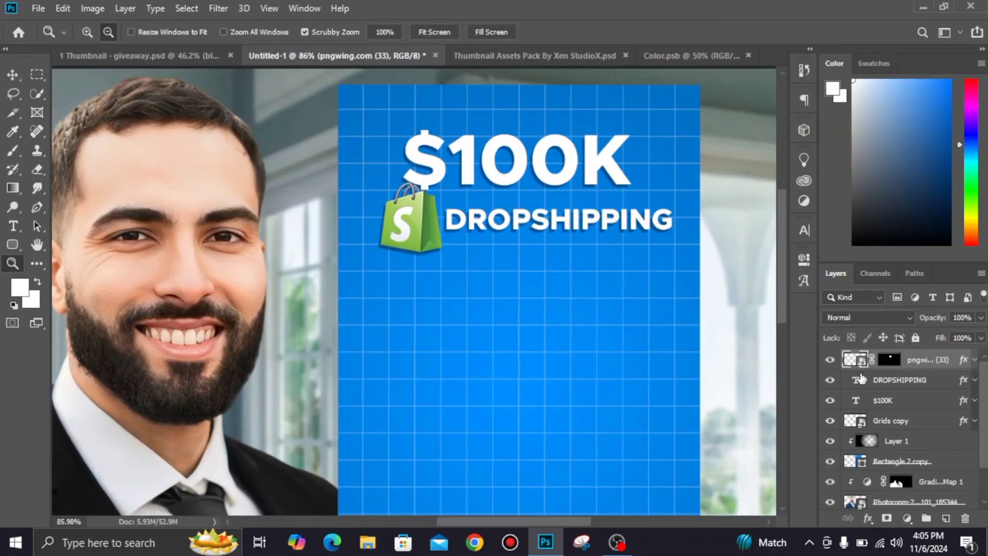
Step: Shrink the Shopify logo to about 62% and place it just before the DROPSHIPPING text
{"action": "key", "text": "ctrl+t"}
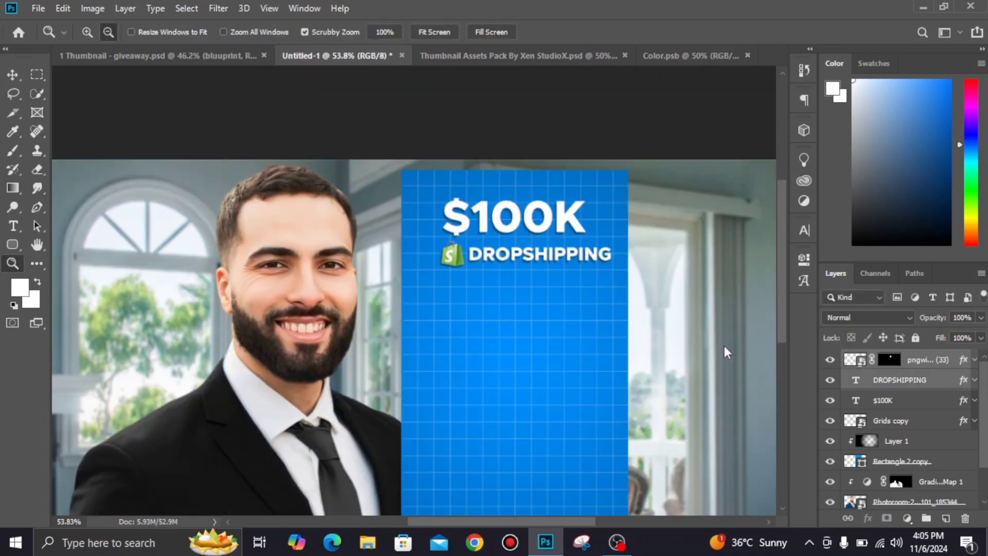
{"action": "key", "text": "ctrl+t"}
{"action": "left_click_drag", "start_coordinate": [530, 255], "coordinate": [520, 251]}
{"action": "left_click", "coordinate": [695, 31]}
{"action": "mouse_move", "coordinate": [581, 340]}
{"action": "left_mouse_down"}
{"action": "mouse_move", "coordinate": [531, 340]}
{"action": "mouse_move", "coordinate": [572, 339]}
{"action": "left_mouse_up"}
{"action": "key", "text": "v"}
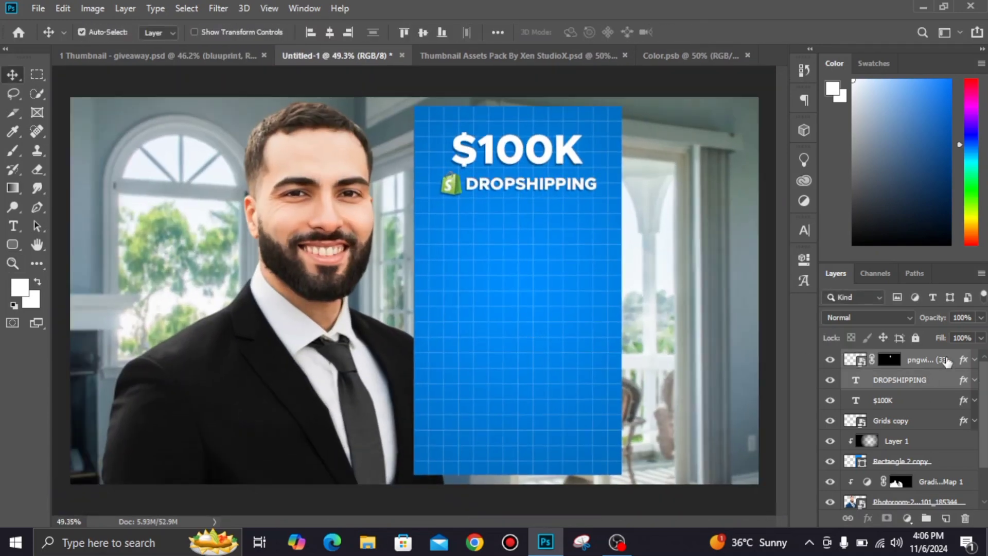
Step: Show the rulers and draw a straight white line with no fill along a horizontal guide below the DROPSHIPPING text
{"action": "left_click", "coordinate": [947, 360]}
{"action": "left_click", "coordinate": [278, 55]}
{"action": "left_click", "coordinate": [376, 55]}
{"action": "key", "text": "ctrl+r"}
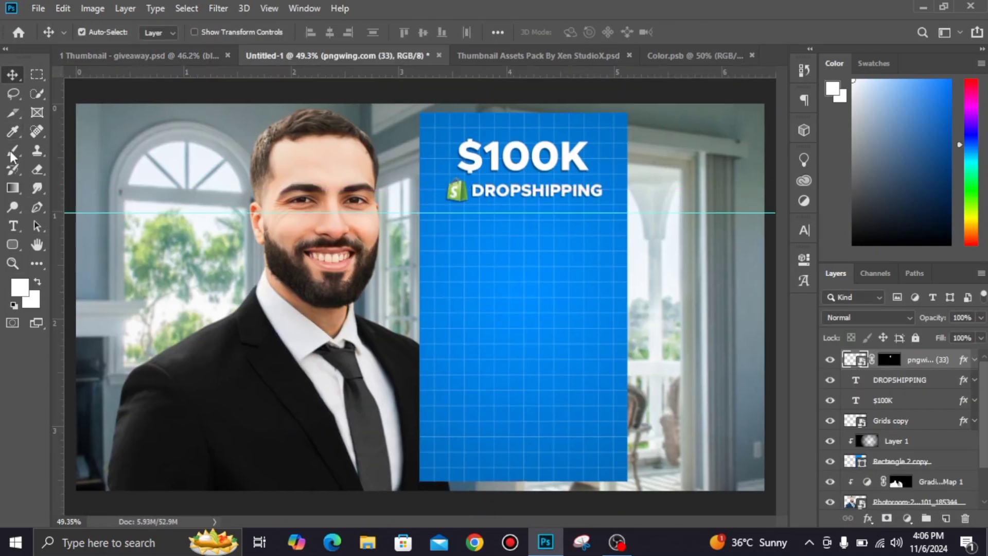
{"action": "left_click", "coordinate": [36, 207]}
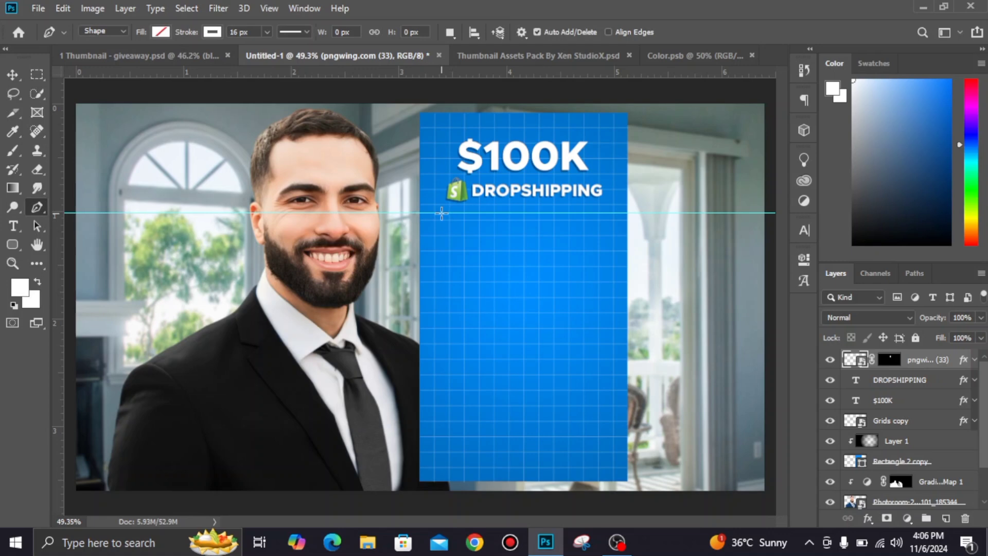
{"action": "left_click", "coordinate": [441, 212]}
{"action": "left_click", "coordinate": [605, 213]}
Step: Make the line's stroke dashed, thin its width to about 9 px, and hide the guide
{"action": "left_click", "coordinate": [295, 32]}
{"action": "left_click", "coordinate": [292, 83]}
{"action": "left_click", "coordinate": [312, 104]}
{"action": "left_click_drag", "start_coordinate": [251, 32], "coordinate": [187, 32]}
{"action": "key", "text": "Down"}
{"action": "key", "text": "Down"}
{"action": "key", "text": "Down"}
{"action": "key", "text": "Down"}
{"action": "key", "text": "Down"}
{"action": "key", "text": "Down"}
{"action": "key", "text": "Down"}
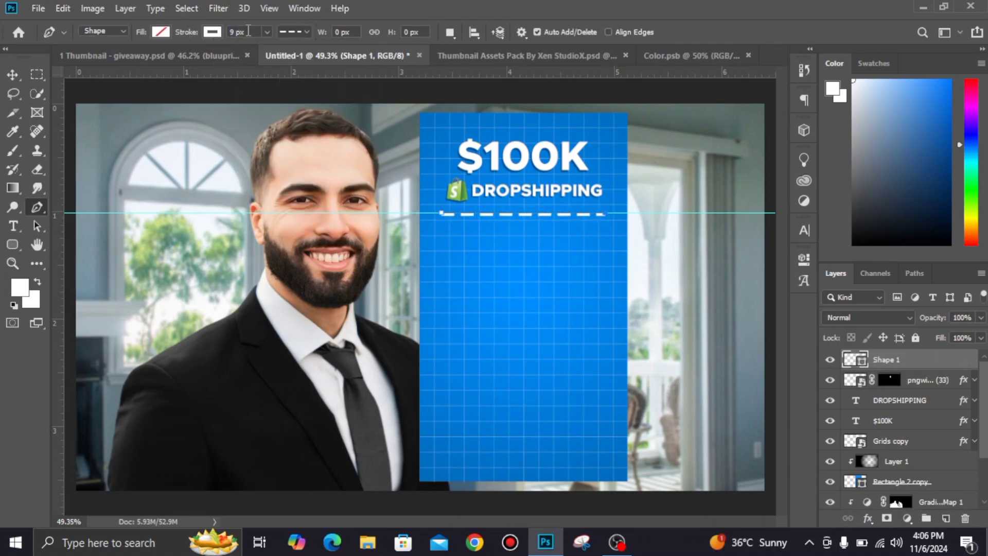
{"action": "key", "text": "Up"}
{"action": "key", "text": "ctrl+semicolon"}
Step: Duplicate the DROPSHIPPING text, raise the copy to the top of the layer stack, and place it below the dashed line
{"action": "left_click", "coordinate": [900, 400]}
{"action": "key", "text": "ctrl+j"}
{"action": "left_click_drag", "start_coordinate": [913, 401], "coordinate": [913, 354]}
{"action": "key", "text": "v"}
{"action": "left_click_drag", "start_coordinate": [537, 190], "coordinate": [538, 254]}
Step: Replace the copied text with a three-line numbered list: 1. DASHBOARD, 2. TOTAL SALES, 3. ORDERS
{"action": "key", "text": "t"}
{"action": "left_click_drag", "start_coordinate": [604, 255], "coordinate": [453, 260]}
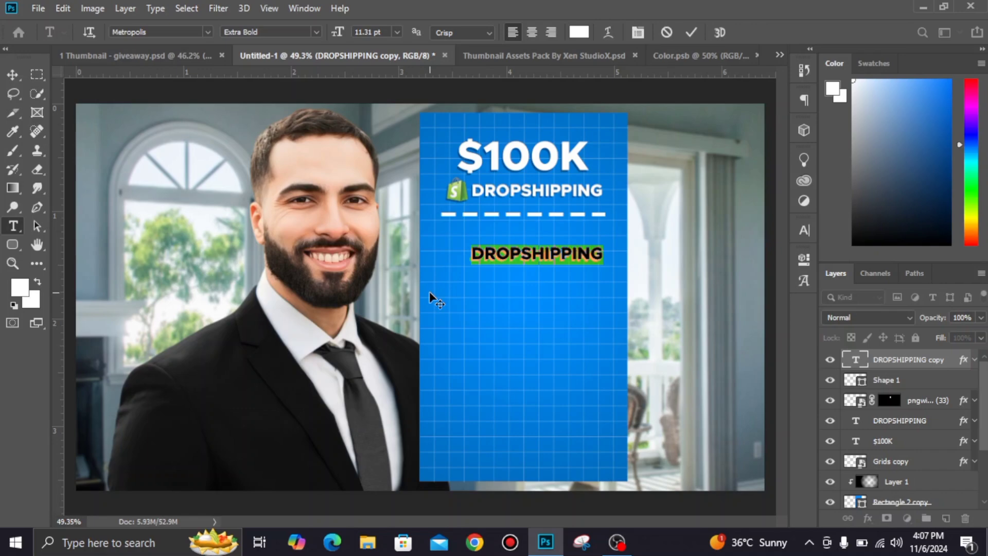
{"action": "left_click", "coordinate": [239, 57]}
{"action": "left_click", "coordinate": [376, 56]}
{"action": "type", "text": "1. Dashba"}
{"action": "key", "text": "BackSpace"}
{"action": "key", "text": "BackSpace"}
{"action": "key", "text": "BackSpace"}
{"action": "key", "text": "BackSpace"}
{"action": "type", "text": "ASHBOARD"}
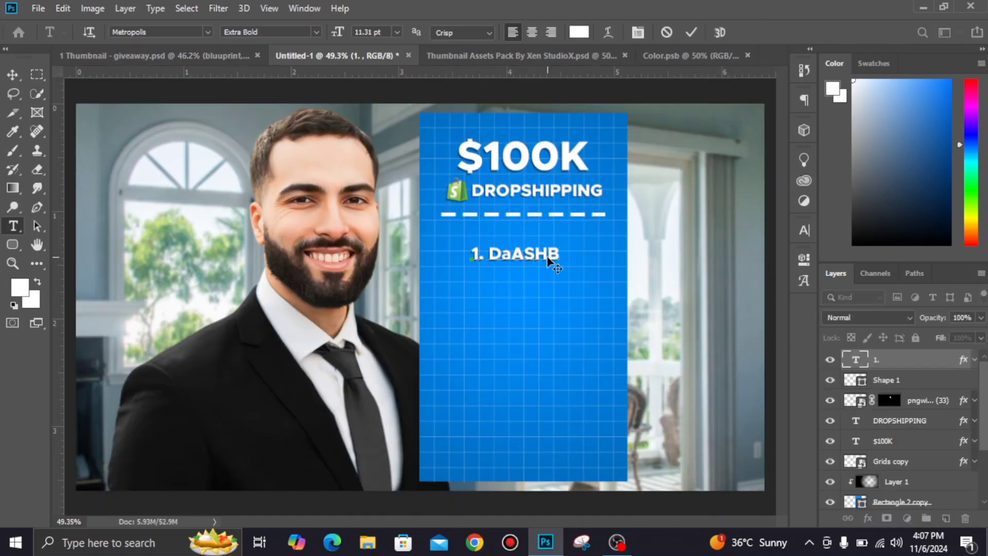
{"action": "key", "text": "Return"}
{"action": "type", "text": "2. TOTAL SALES"}
{"action": "key", "text": "Return"}
{"action": "type", "text": "3. ORDERS"}
{"action": "left_click", "coordinate": [691, 32]}
Step: Enlarge the numbered list to about 14.85 pt and position it across the panel's width below the dashed line
{"action": "key", "text": "ctrl+t"}
{"action": "left_click_drag", "start_coordinate": [564, 280], "coordinate": [546, 279]}
{"action": "left_click_drag", "start_coordinate": [599, 274], "coordinate": [575, 272]}
{"action": "left_click", "coordinate": [692, 32]}
{"action": "key", "text": "ctrl+t"}
{"action": "left_click_drag", "start_coordinate": [623, 300], "coordinate": [615, 295]}
{"action": "left_click", "coordinate": [694, 32]}
Step: Delete the stray lowercase "a" from the DASHBOARD line of the list
{"action": "key", "text": "t"}
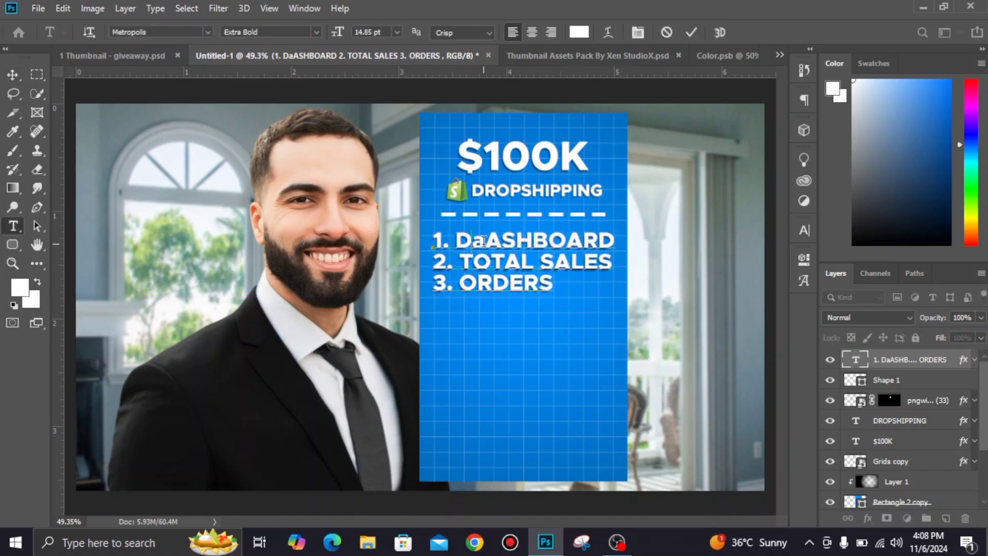
{"action": "left_click", "coordinate": [484, 241]}
{"action": "key", "text": "BackSpace"}
Step: Group all panel layers from the numbered list down to the blue rectangle and name the group BLUPRINT
{"action": "scroll", "coordinate": [983, 387], "scroll_direction": "down", "scroll_amount": 1}
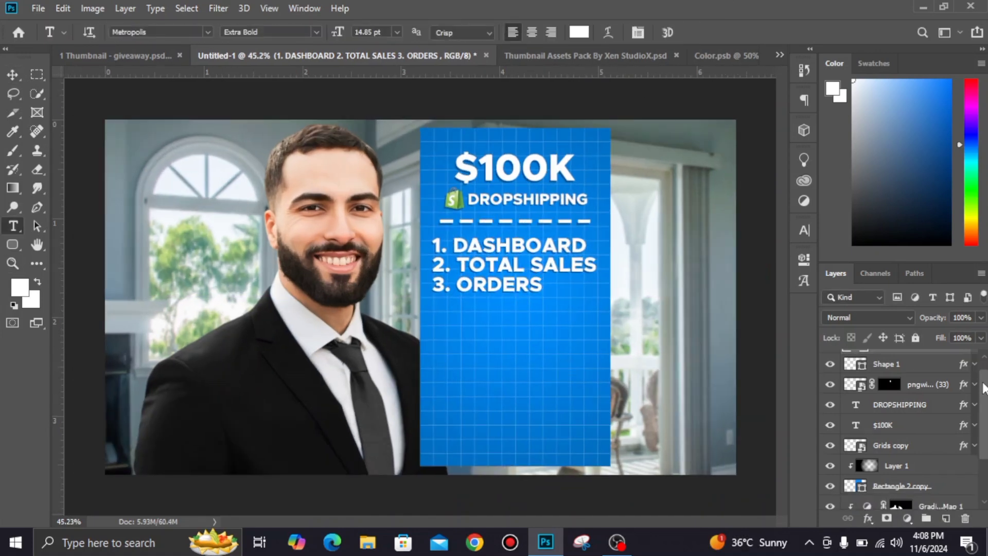
{"action": "left_click", "coordinate": [898, 488], "text": "shift"}
{"action": "key", "text": "ctrl+g"}
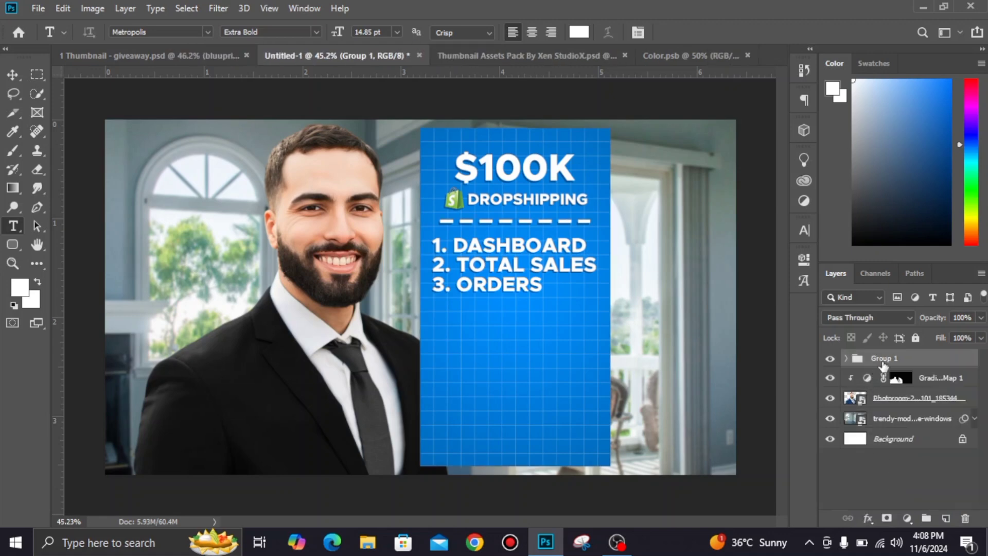
{"action": "type", "text": "BLUPRINT"}
{"action": "key", "text": "Return"}
Step: Enlarge the BLUPRINT group, lower it beside the man to the canvas's bottom edge, and convert it to a smart object
{"action": "key", "text": "ctrl+t"}
{"action": "left_click_drag", "start_coordinate": [405, 155], "coordinate": [436, 237]}
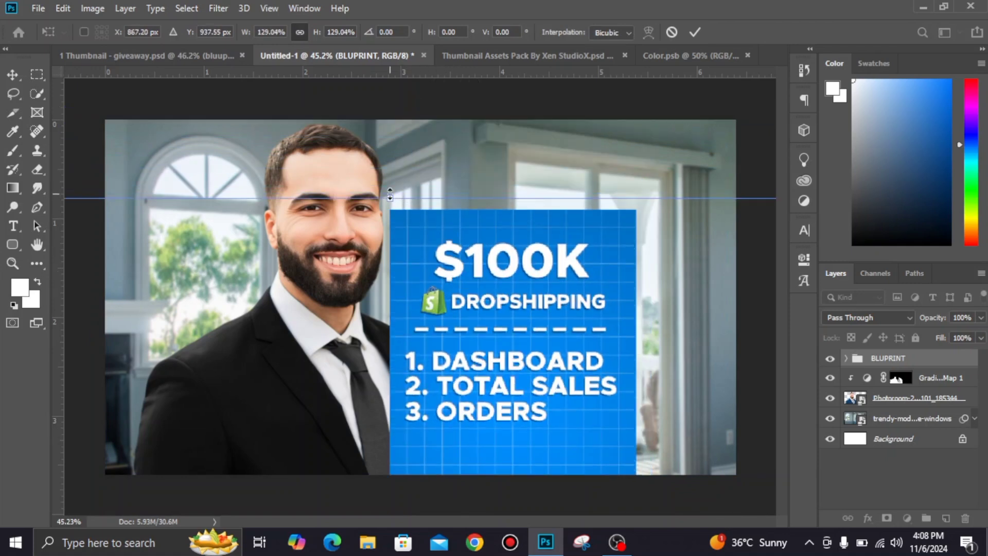
{"action": "left_click_drag", "start_coordinate": [390, 194], "coordinate": [402, 169]}
{"action": "left_click_drag", "start_coordinate": [456, 263], "coordinate": [468, 261]}
{"action": "left_click", "coordinate": [696, 32]}
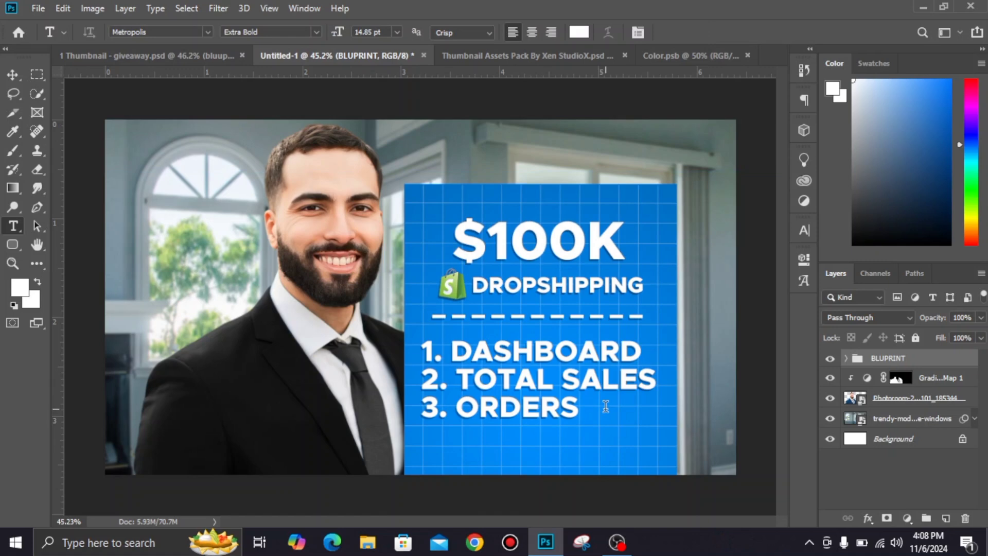
{"action": "right_click", "coordinate": [882, 363]}
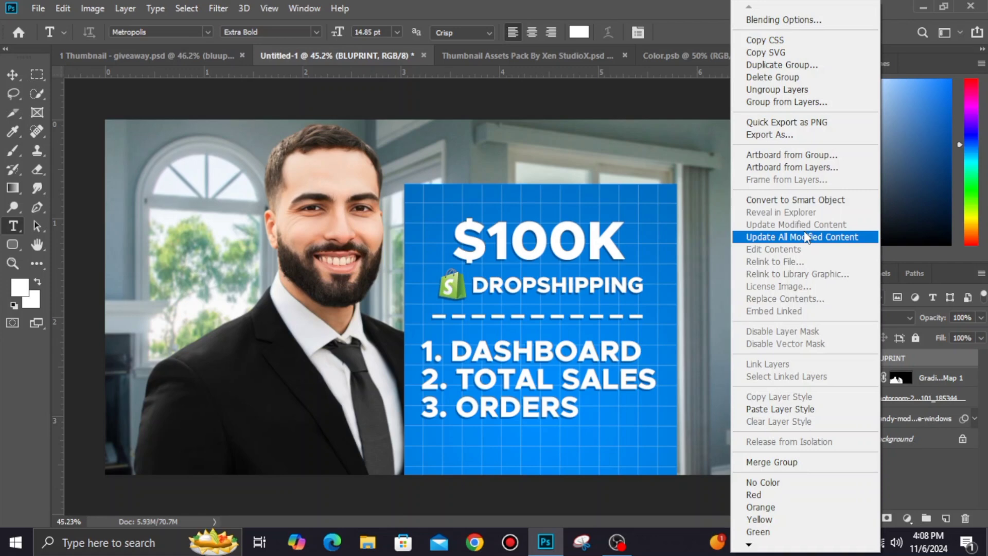
{"action": "left_click", "coordinate": [795, 200]}
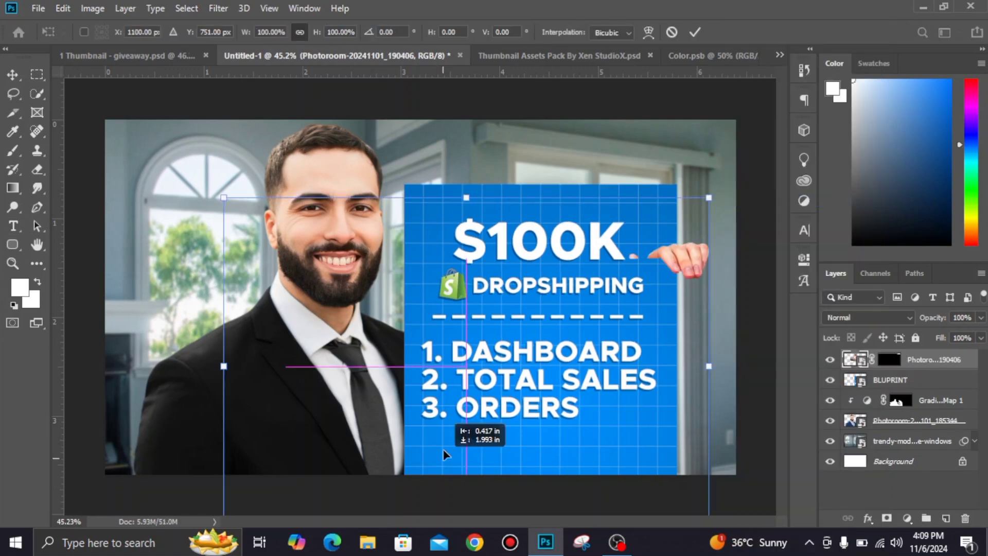
Step: Move the cut-out hand image so its fingers hold the blue panel's upper edge
{"action": "left_click_drag", "start_coordinate": [443, 452], "coordinate": [302, 374]}
{"action": "left_click_drag", "start_coordinate": [466, 221], "coordinate": [511, 233]}
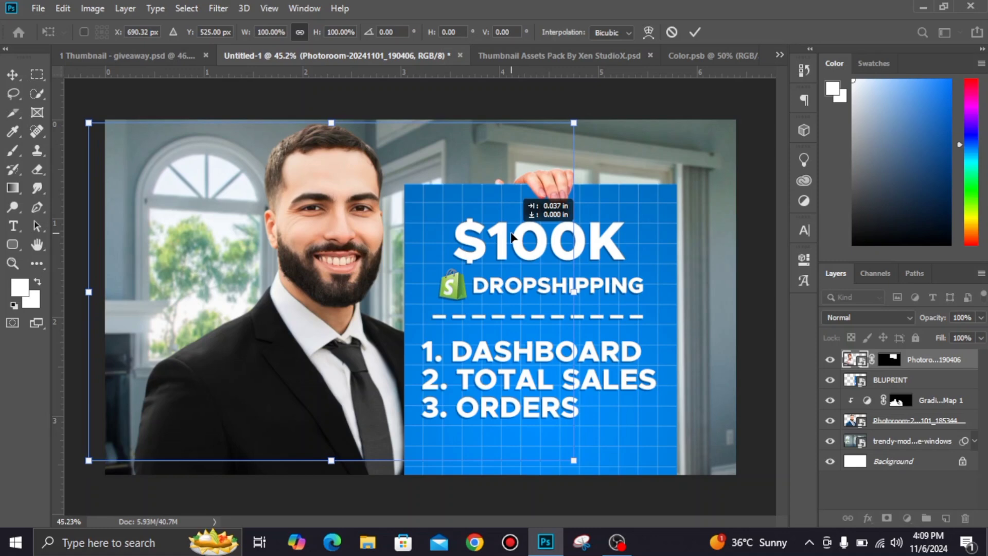
{"action": "key", "text": "Right"}
{"action": "key", "text": "Right"}
{"action": "key", "text": "Right"}
{"action": "key", "text": "Right"}
{"action": "key", "text": "Right"}
{"action": "key", "text": "Right"}
{"action": "key", "text": "Right"}
{"action": "key", "text": "Right"}
{"action": "key", "text": "Right"}
{"action": "key", "text": "Right"}
{"action": "key", "text": "Right"}
{"action": "key", "text": "Right"}
{"action": "key", "text": "Right"}
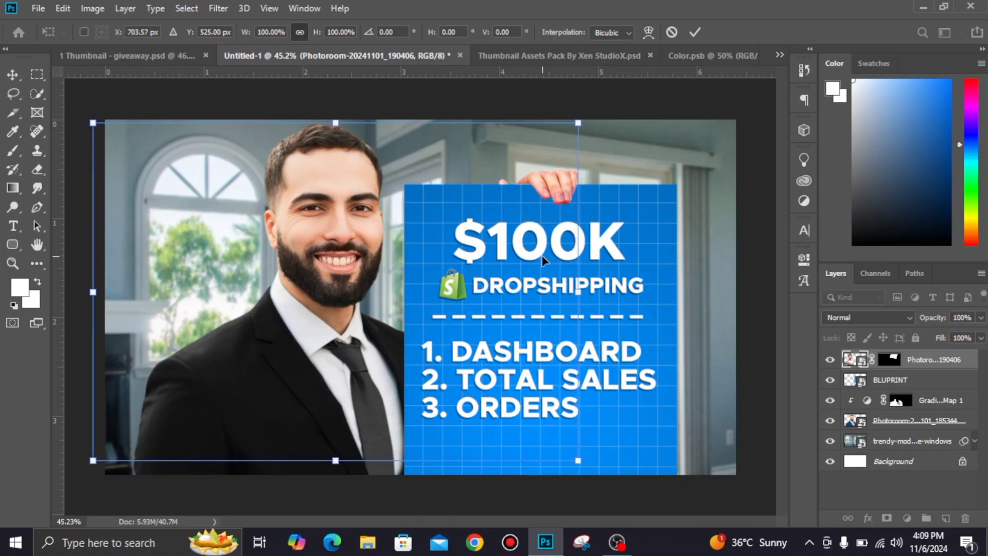
{"action": "left_click", "coordinate": [695, 32]}
{"action": "key", "text": "t"}
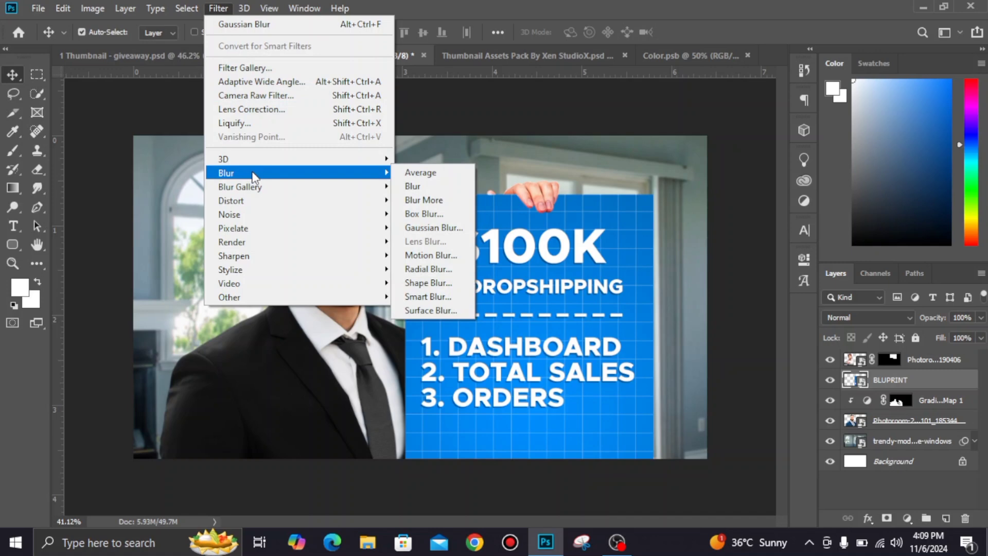
Step: Apply a Mosaic filter with cell size 15 to the BLUPRINT layer and invert its filter mask to black
{"action": "mouse_move", "coordinate": [249, 231]}
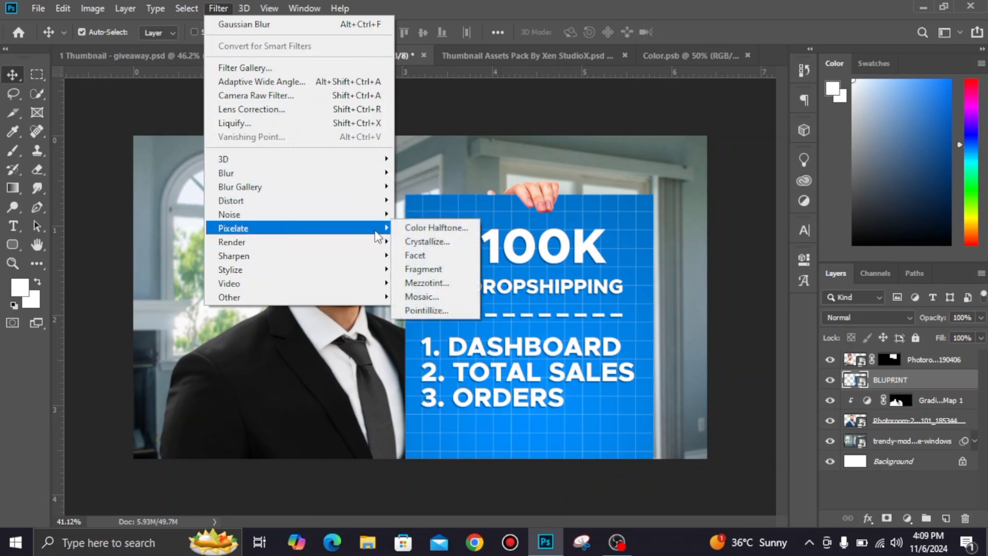
{"action": "left_click", "coordinate": [448, 298]}
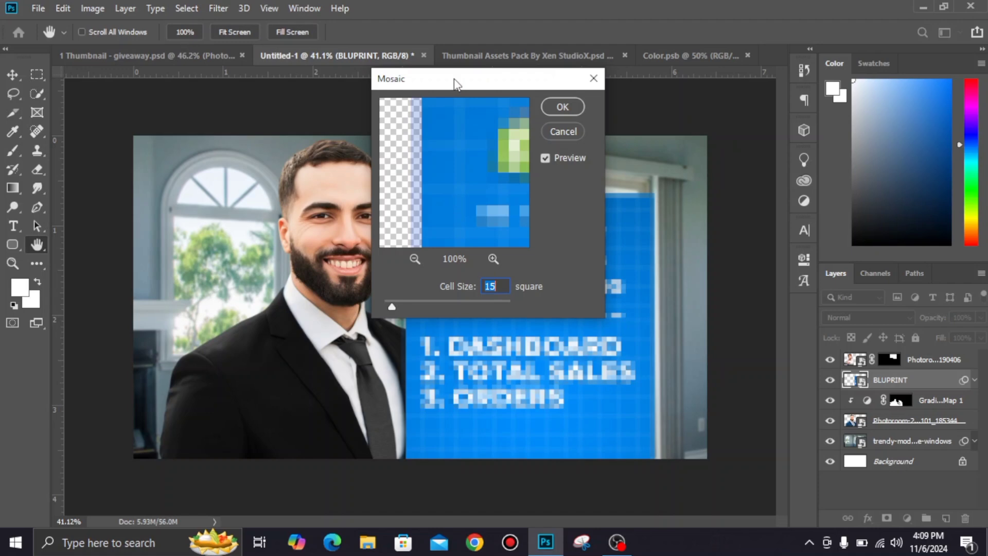
{"action": "left_click", "coordinate": [562, 107]}
{"action": "left_click", "coordinate": [880, 400]}
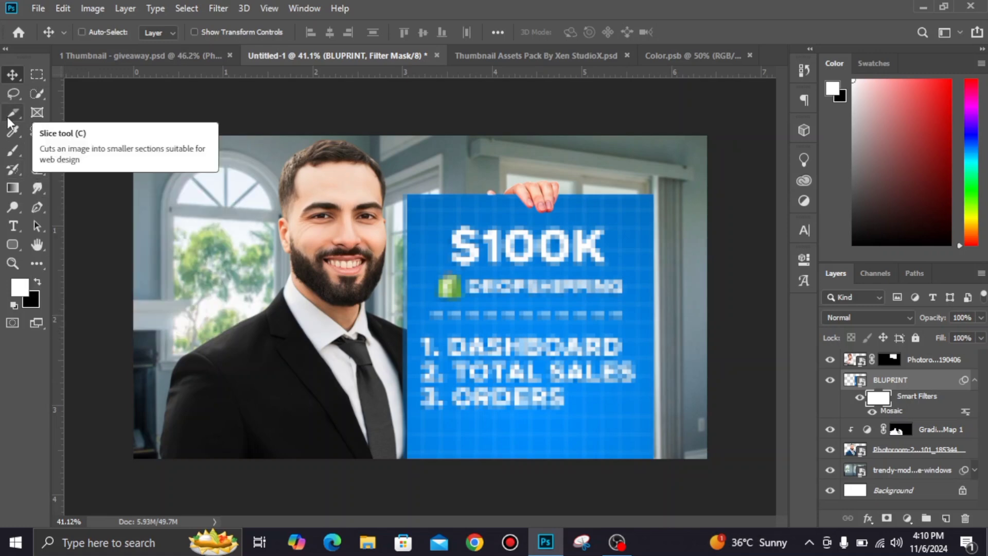
{"action": "key", "text": "ctrl+i"}
Step: Set up the Brush tool with a 59 px size and 87% hardness for painting on the filter mask
{"action": "left_click", "coordinate": [11, 153]}
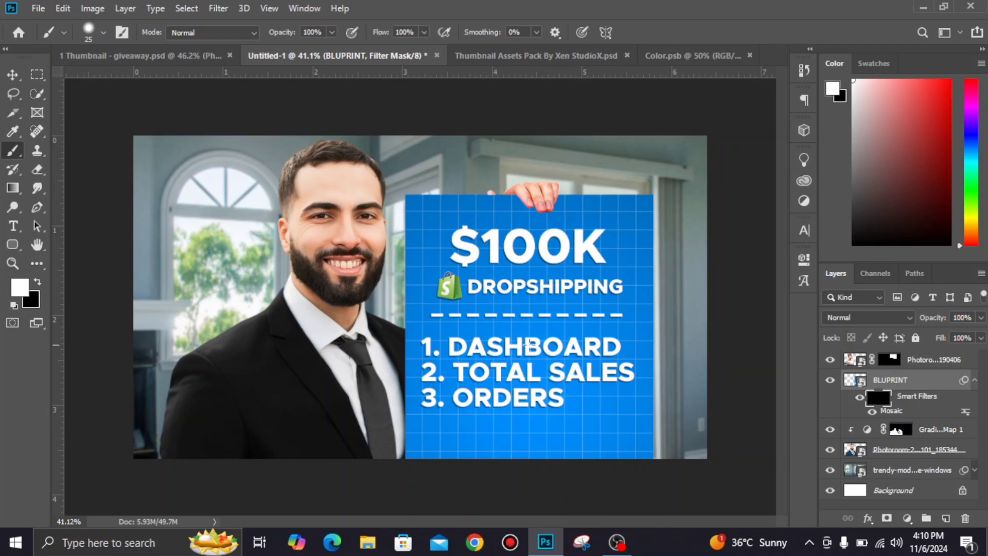
{"action": "right_click", "coordinate": [527, 343]}
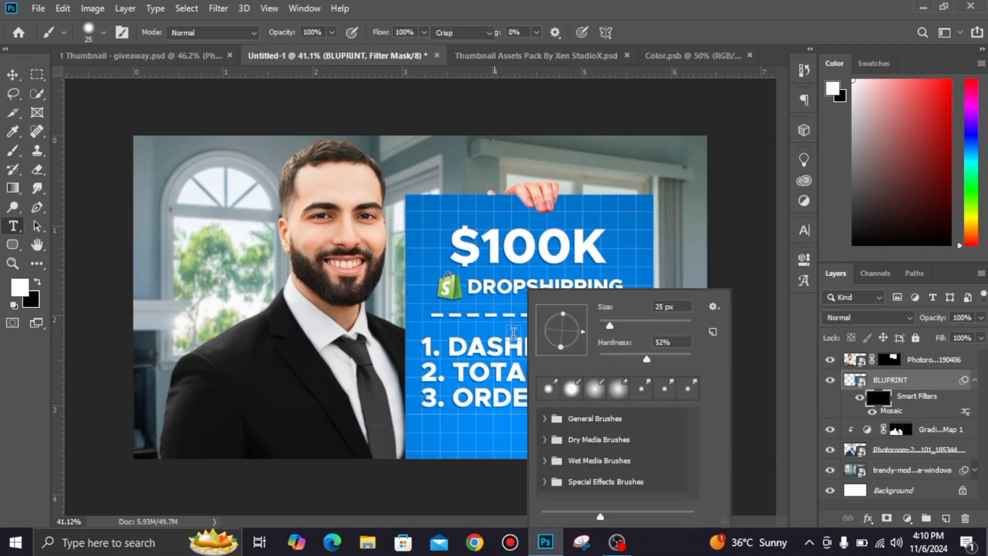
{"action": "key", "text": "t"}
{"action": "left_click_drag", "start_coordinate": [614, 327], "coordinate": [624, 326]}
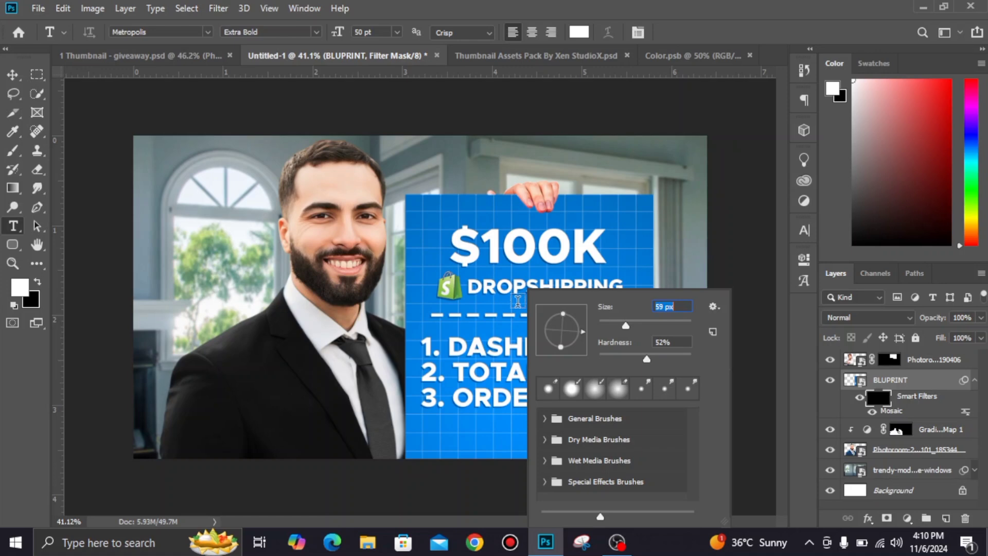
{"action": "left_click", "coordinate": [14, 155]}
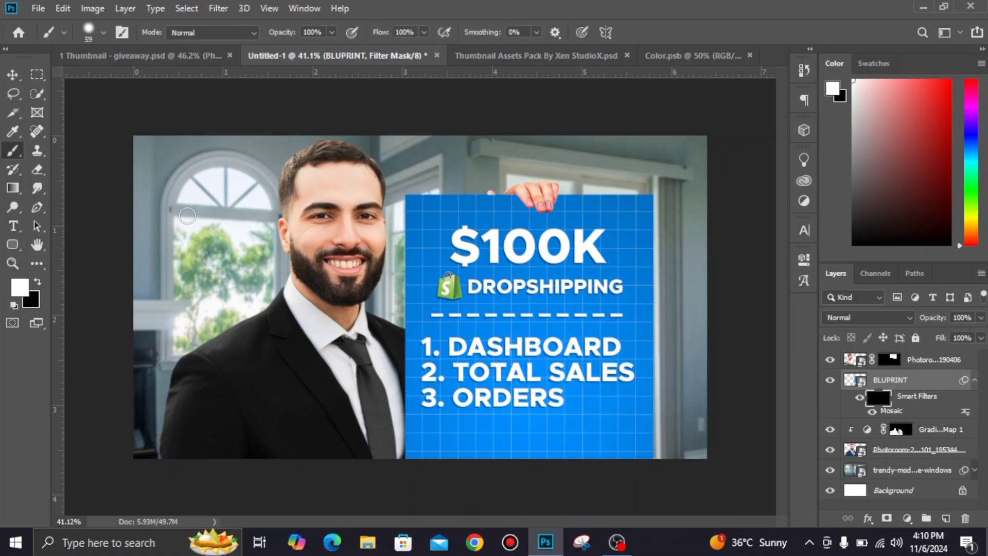
{"action": "right_click", "coordinate": [501, 317]}
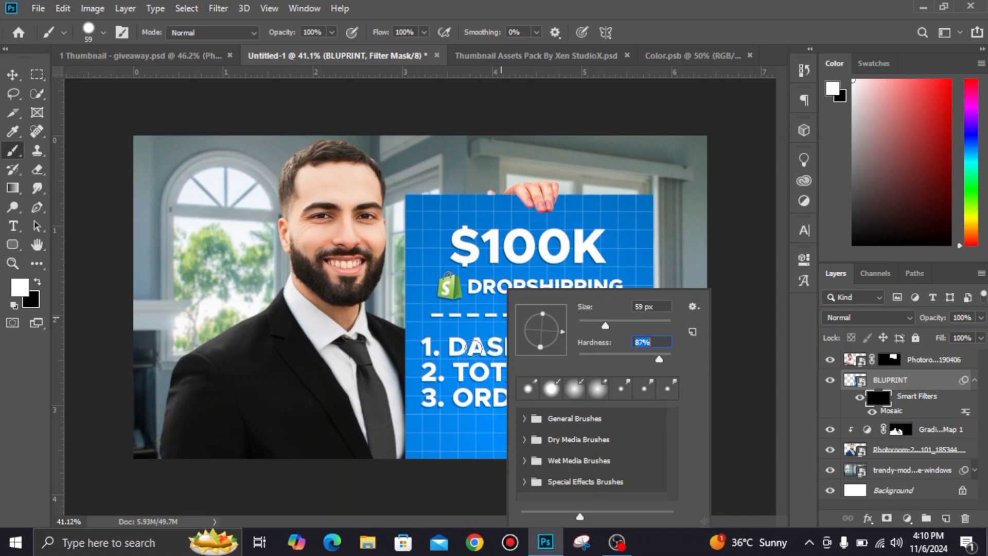
{"action": "key", "text": "Return"}
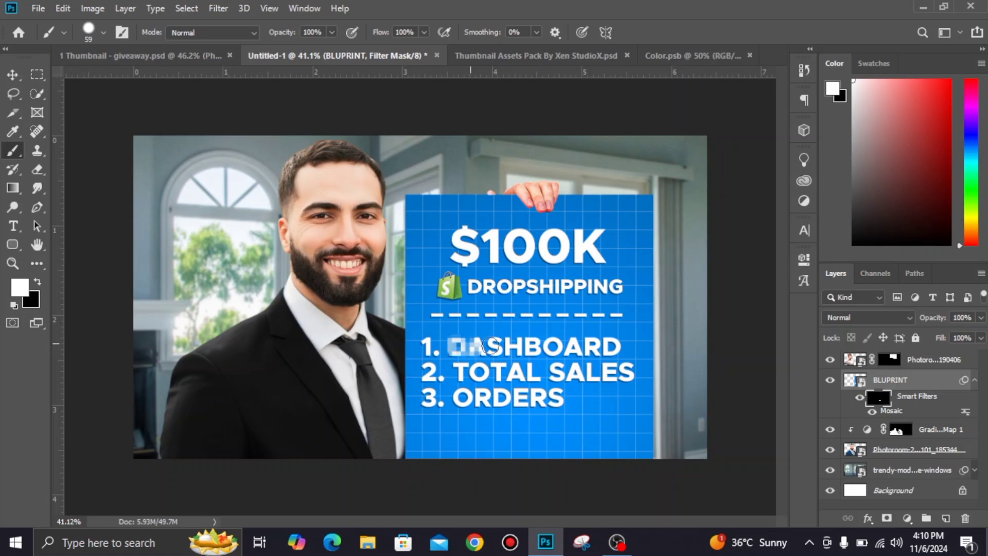
Step: Paint white on the filter mask over DASHBOARD, TOTAL SALES and ORDERS to pixelate the words but not their numbers
{"action": "left_click_drag", "start_coordinate": [487, 346], "coordinate": [527, 347]}
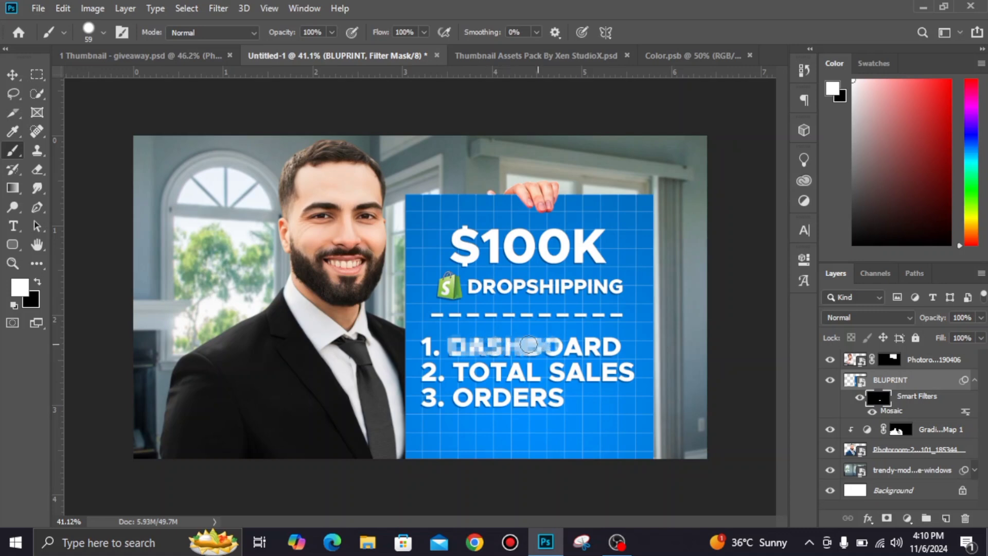
{"action": "left_click_drag", "start_coordinate": [610, 346], "coordinate": [604, 346]}
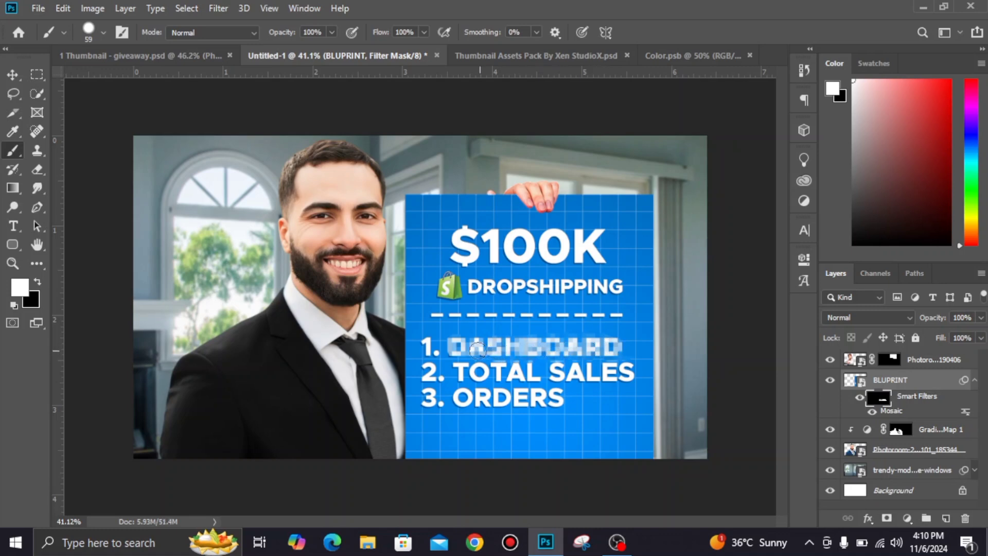
{"action": "left_click_drag", "start_coordinate": [471, 375], "coordinate": [595, 372]}
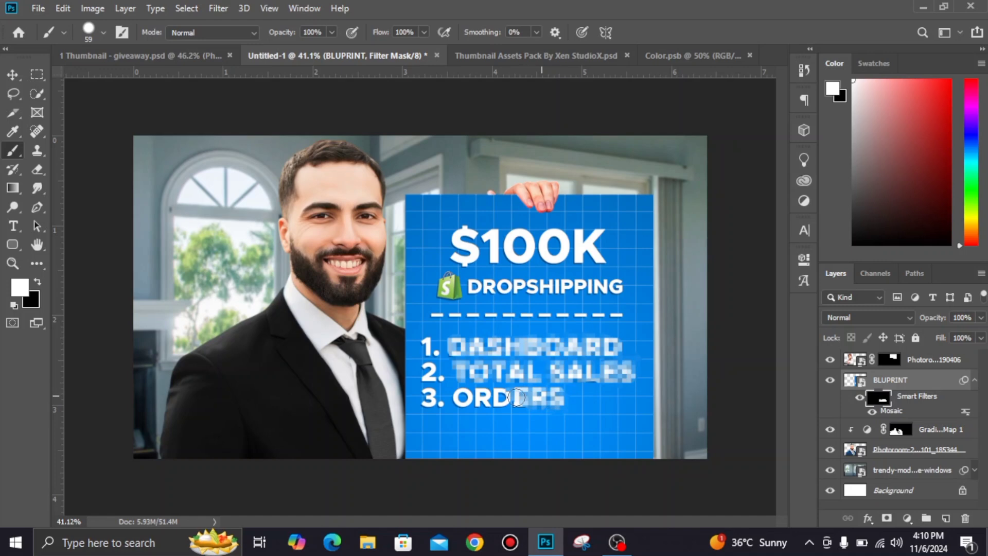
{"action": "left_click_drag", "start_coordinate": [517, 397], "coordinate": [460, 398]}
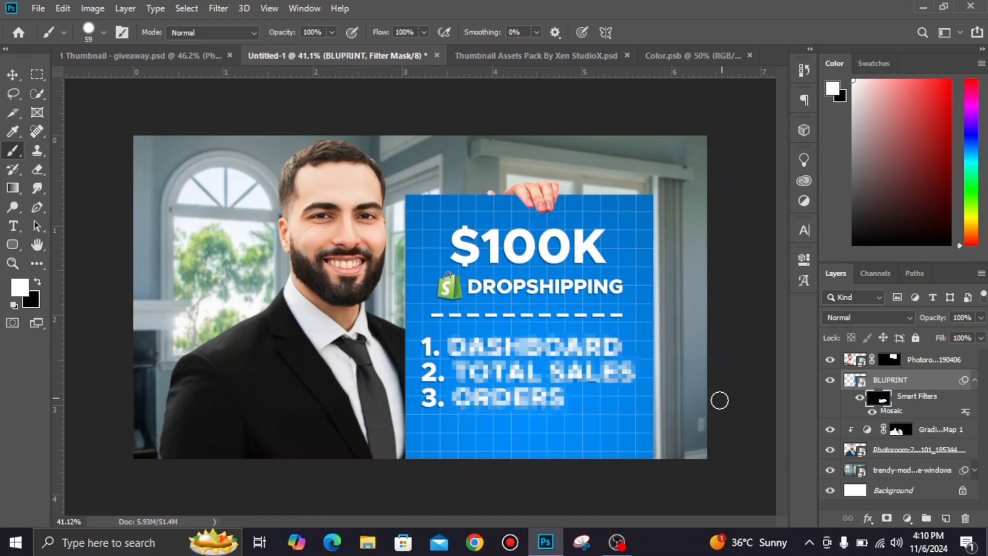
Step: Collapse the BLUPRINT layer's smart filters and convert the layer to a new smart object
{"action": "left_click", "coordinate": [975, 380]}
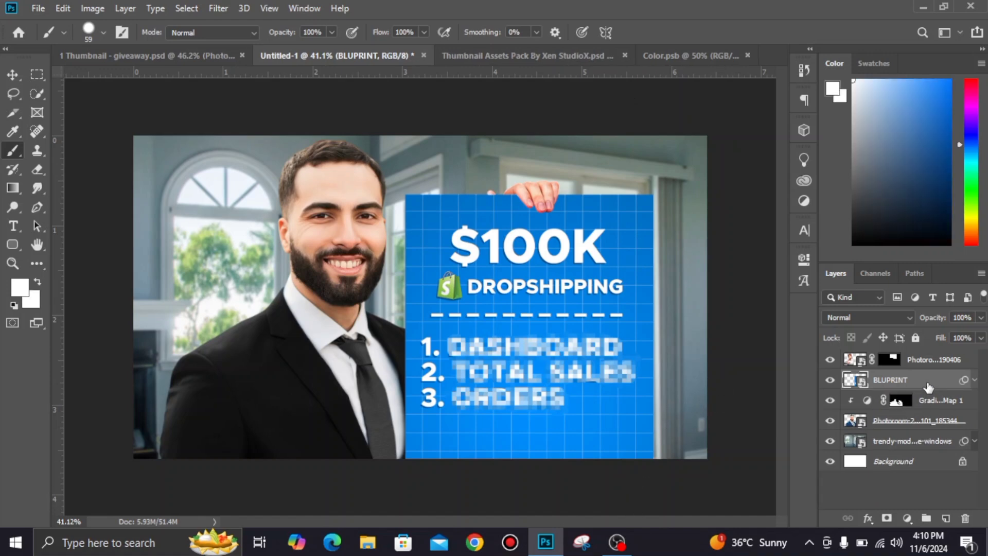
{"action": "right_click", "coordinate": [929, 387]}
{"action": "left_click", "coordinate": [823, 150]}
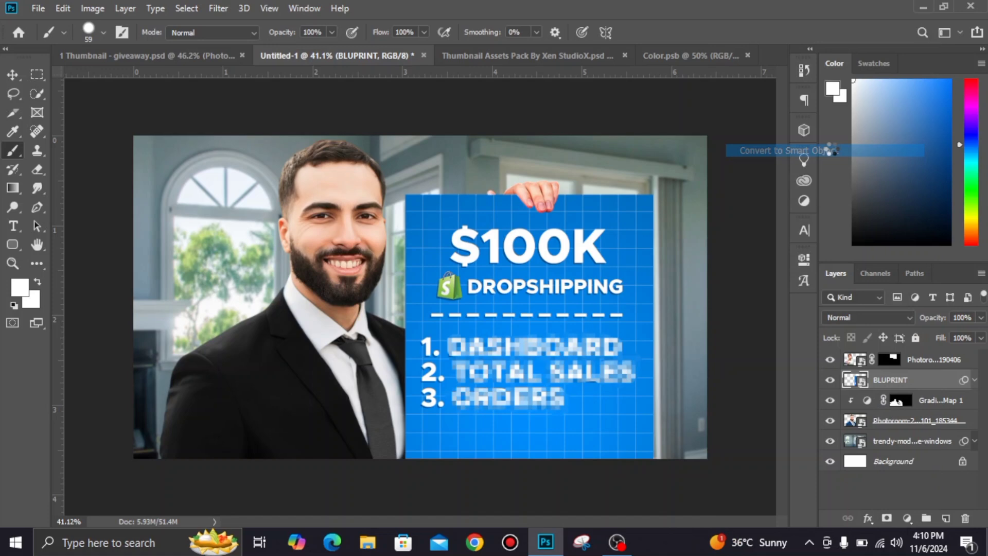
Step: Create a new layer above BLUPRINT, clip it to BLUPRINT and set the foreground colour to black
{"action": "left_click", "coordinate": [946, 517]}
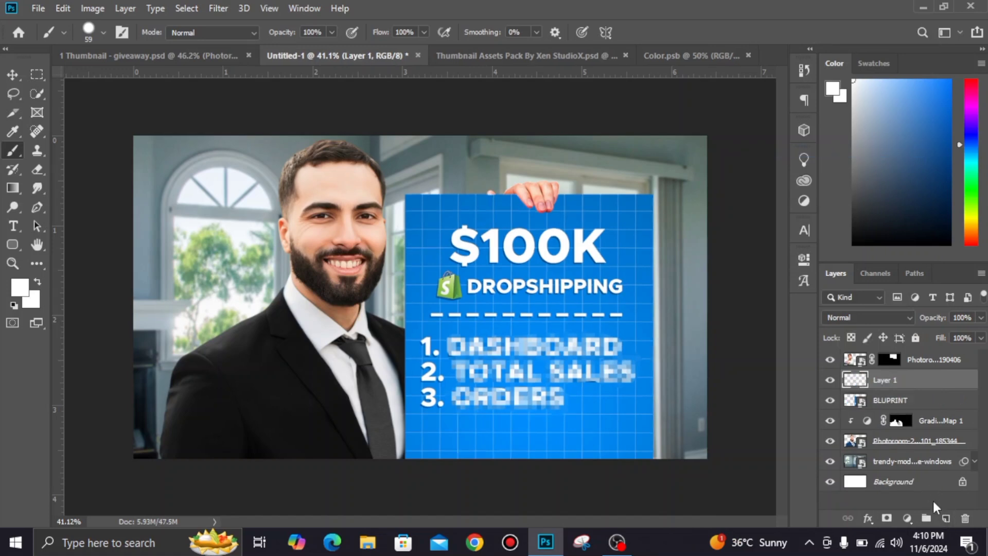
{"action": "left_click", "coordinate": [916, 390], "text": "alt"}
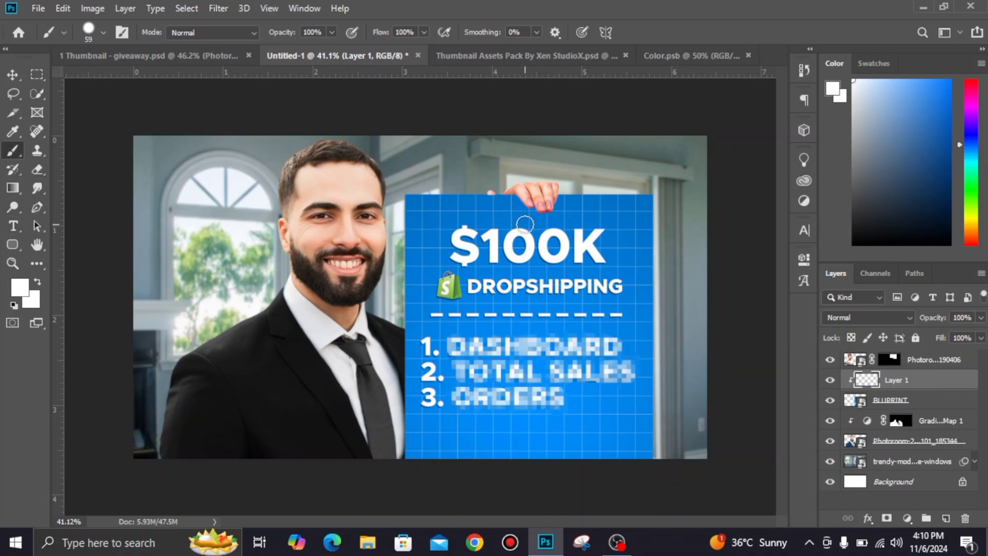
{"action": "left_click_drag", "start_coordinate": [863, 153], "coordinate": [853, 244]}
Step: Paint a soft black shadow around the fingers on the blue panel with an 18 px, 0% hardness brush
{"action": "key", "text": "z"}
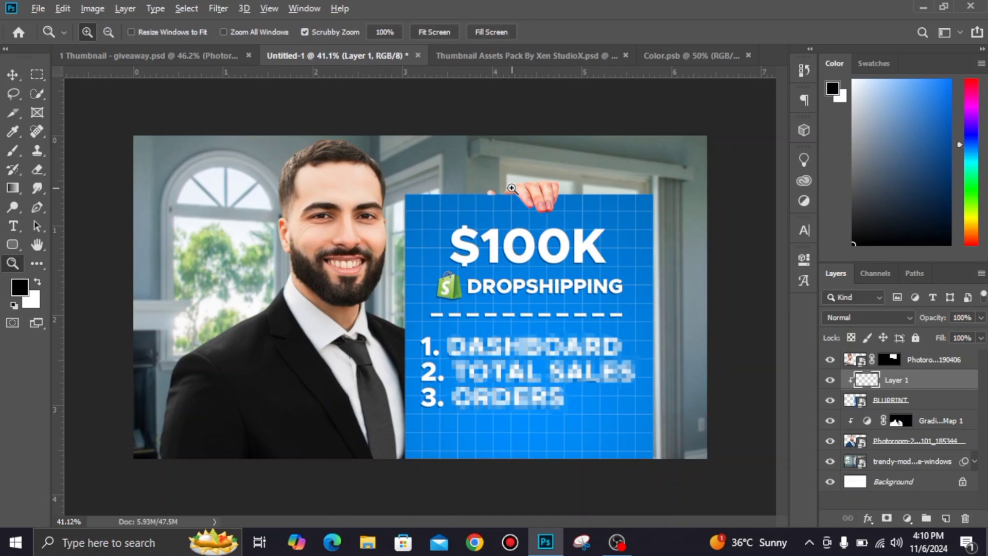
{"action": "left_click", "coordinate": [513, 194]}
{"action": "scroll", "coordinate": [513, 195], "scroll_direction": "up", "scroll_amount": 3}
{"action": "left_click_drag", "start_coordinate": [551, 196], "coordinate": [496, 269]}
{"action": "scroll", "coordinate": [495, 267], "scroll_direction": "up", "scroll_amount": 1}
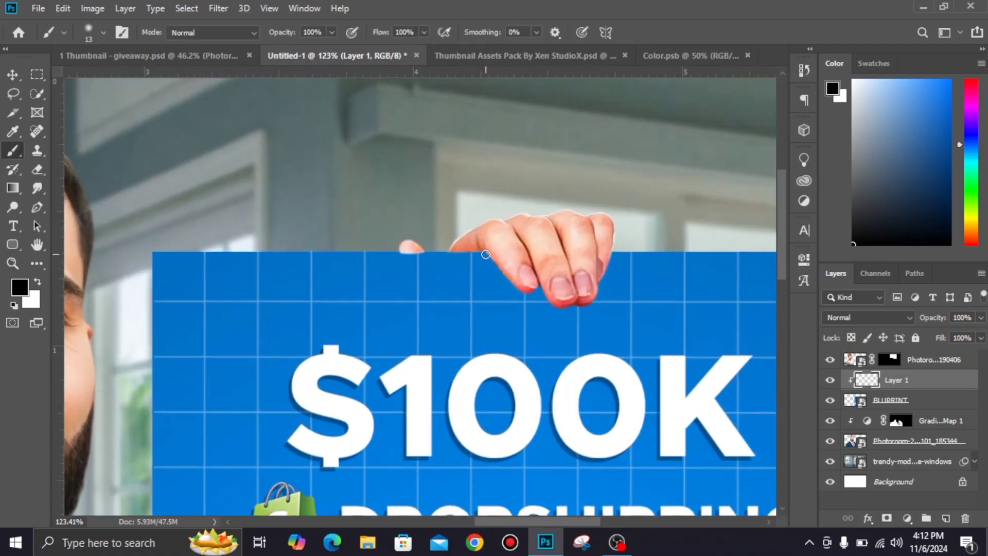
{"action": "right_click", "coordinate": [473, 287], "text": "alt"}
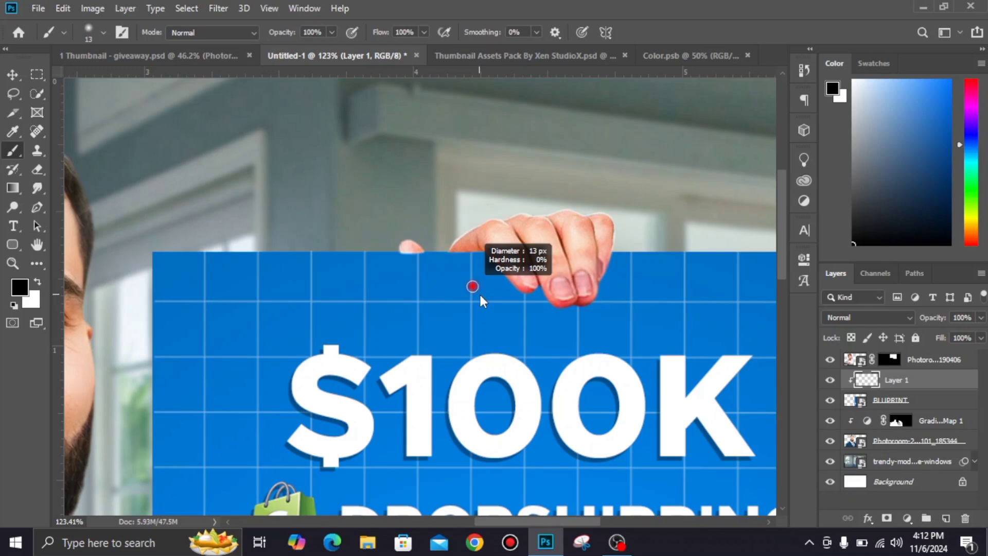
{"action": "left_click_drag", "start_coordinate": [479, 294], "coordinate": [483, 300]}
{"action": "left_click_drag", "start_coordinate": [485, 256], "coordinate": [521, 289]}
{"action": "key", "text": "ctrl+z"}
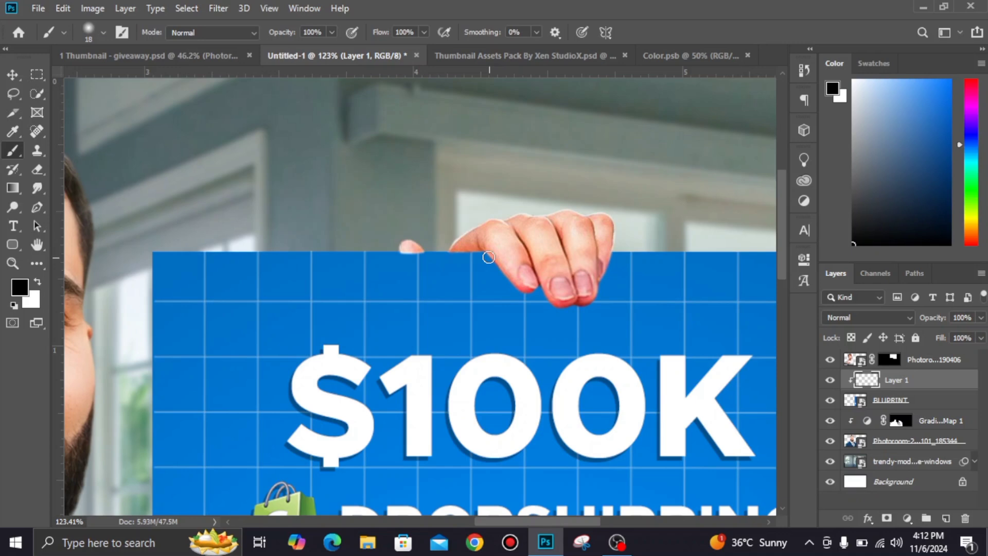
{"action": "mouse_move", "coordinate": [487, 256]}
{"action": "left_mouse_down"}
{"action": "mouse_move", "coordinate": [526, 292]}
{"action": "mouse_move", "coordinate": [538, 286]}
{"action": "mouse_move", "coordinate": [562, 309]}
{"action": "mouse_move", "coordinate": [588, 308]}
{"action": "mouse_move", "coordinate": [618, 247]}
{"action": "left_mouse_up"}
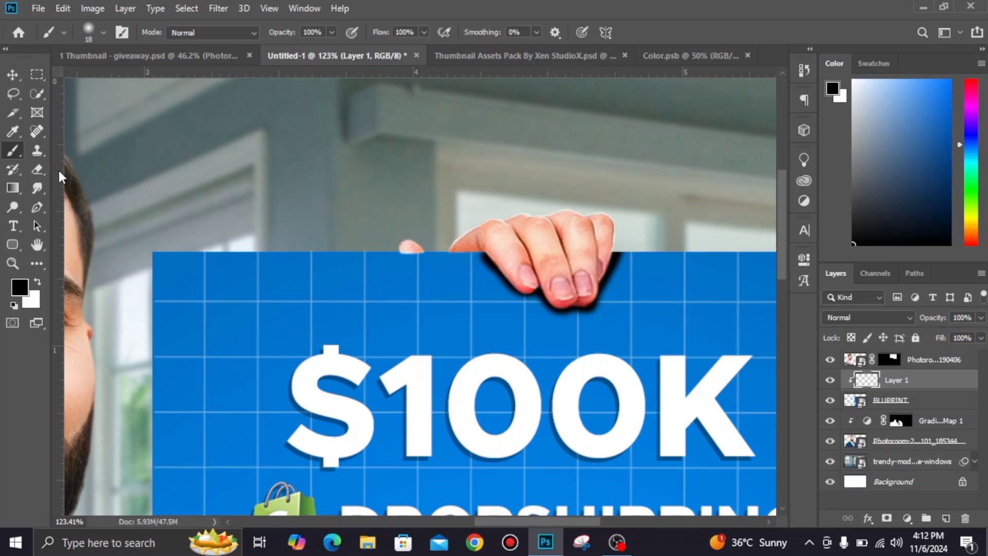
Step: Soften the outer edge of the finger shadow with a 44 px Eraser at 43% opacity
{"action": "left_click", "coordinate": [37, 170]}
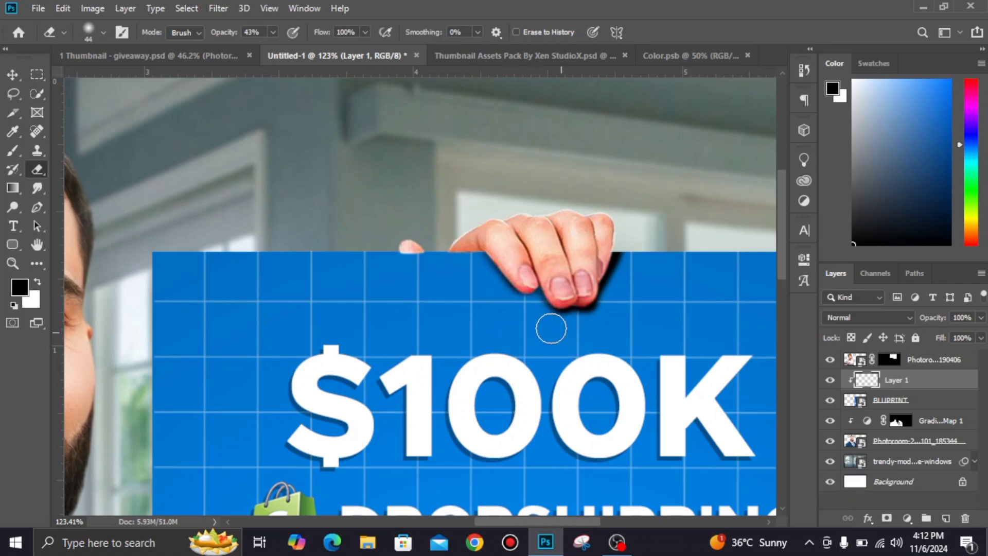
{"action": "left_click_drag", "start_coordinate": [590, 318], "coordinate": [618, 257]}
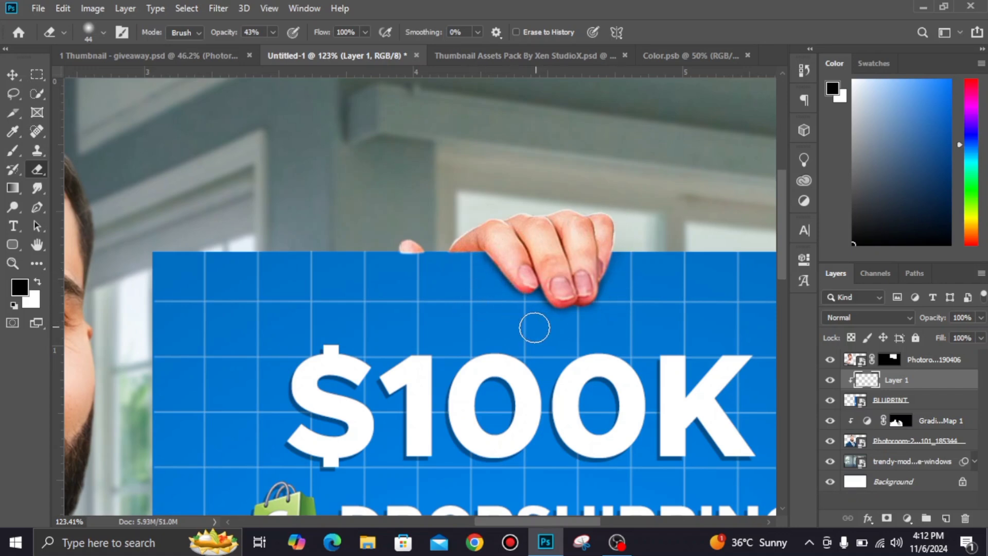
{"action": "key", "text": "z"}
{"action": "left_click", "coordinate": [508, 293], "text": "alt"}
{"action": "scroll", "coordinate": [503, 394], "scroll_direction": "down", "scroll_amount": 7}
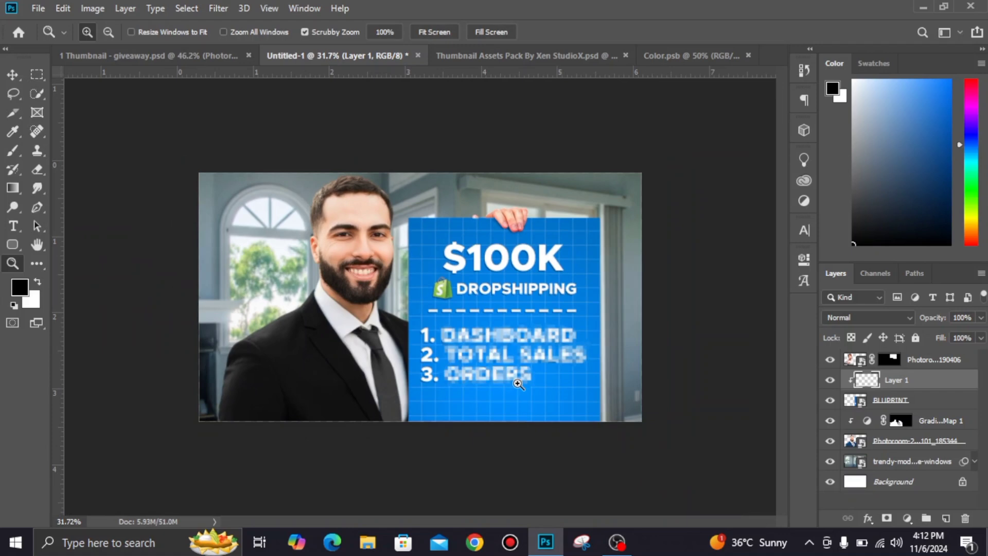
{"action": "scroll", "coordinate": [520, 380], "scroll_direction": "up", "scroll_amount": 2}
{"action": "left_click_drag", "start_coordinate": [521, 380], "coordinate": [527, 380]}
{"action": "key", "text": "e"}
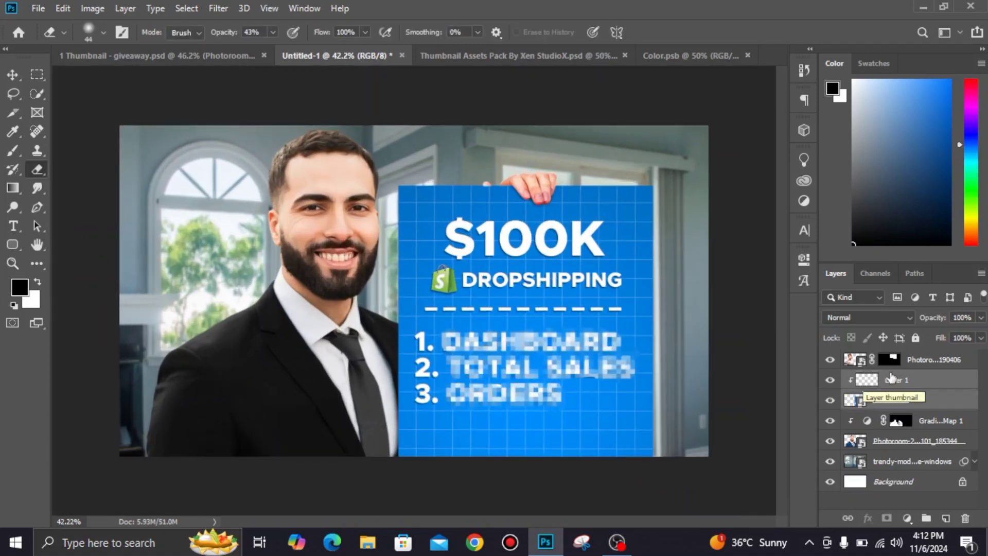
Step: Combine the hand layer, Layer 1 and BLUPRINT into one smart object
{"action": "left_click", "coordinate": [917, 363]}
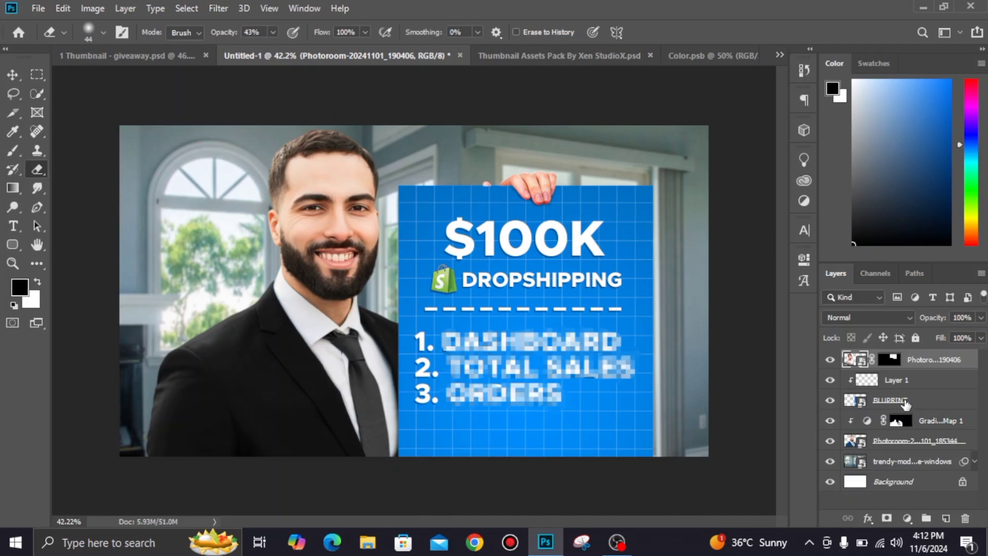
{"action": "left_click", "coordinate": [906, 405], "text": "shift"}
{"action": "right_click", "coordinate": [906, 405]}
{"action": "left_click", "coordinate": [803, 150]}
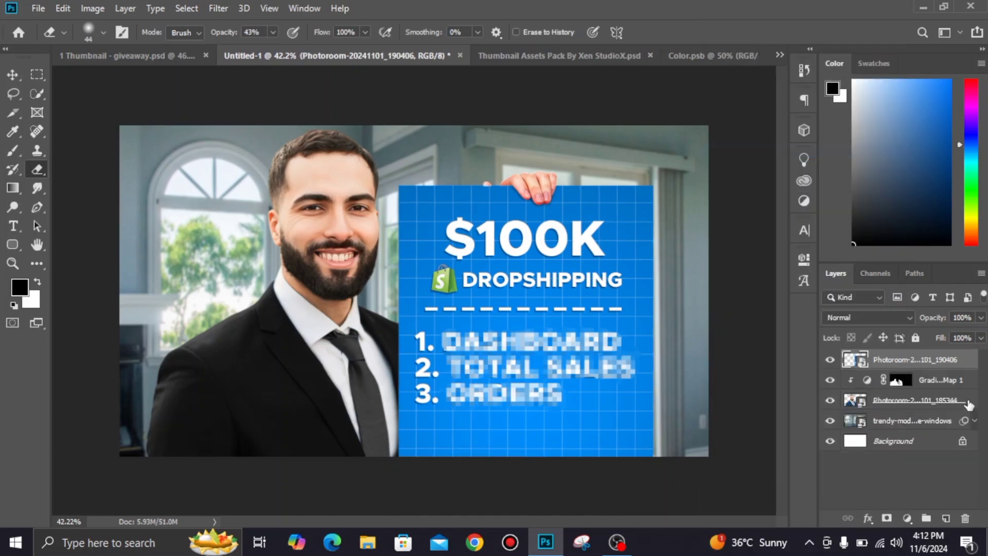
Step: Warp the panel smart object, pulling its upper corners and lower-left corner so the sheet looks curved and slightly tilted
{"action": "key", "text": "ctrl+t"}
{"action": "right_click", "coordinate": [466, 335]}
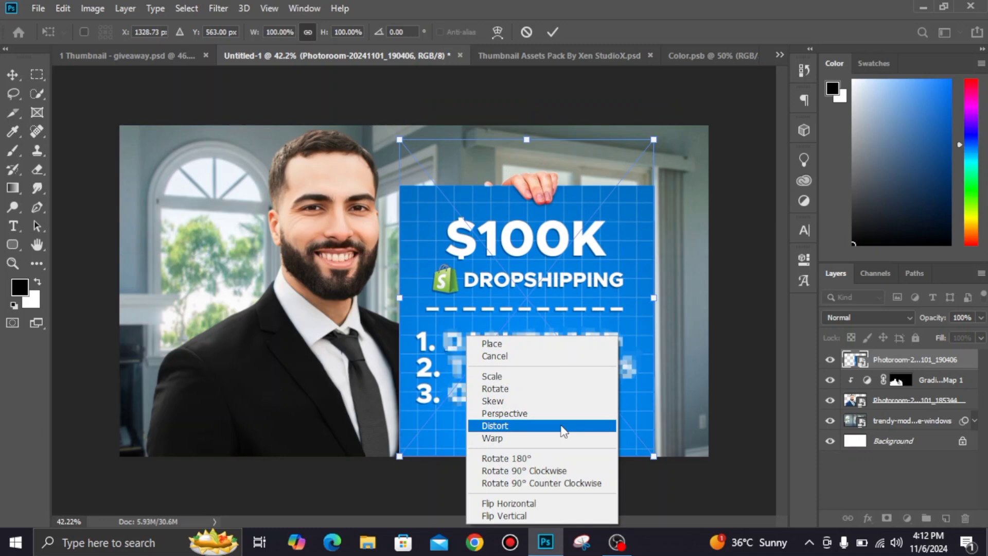
{"action": "left_click", "coordinate": [540, 442]}
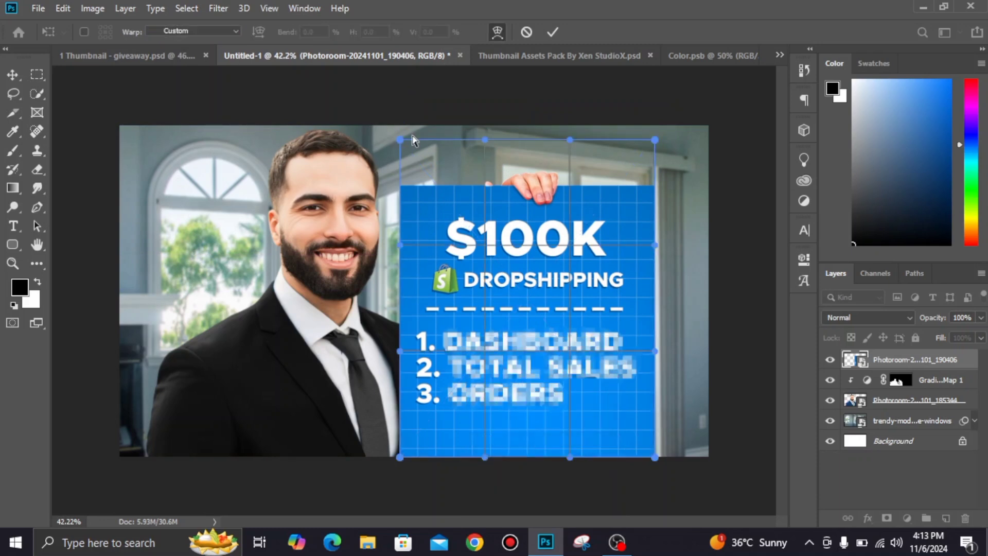
{"action": "left_click_drag", "start_coordinate": [394, 148], "coordinate": [378, 158]}
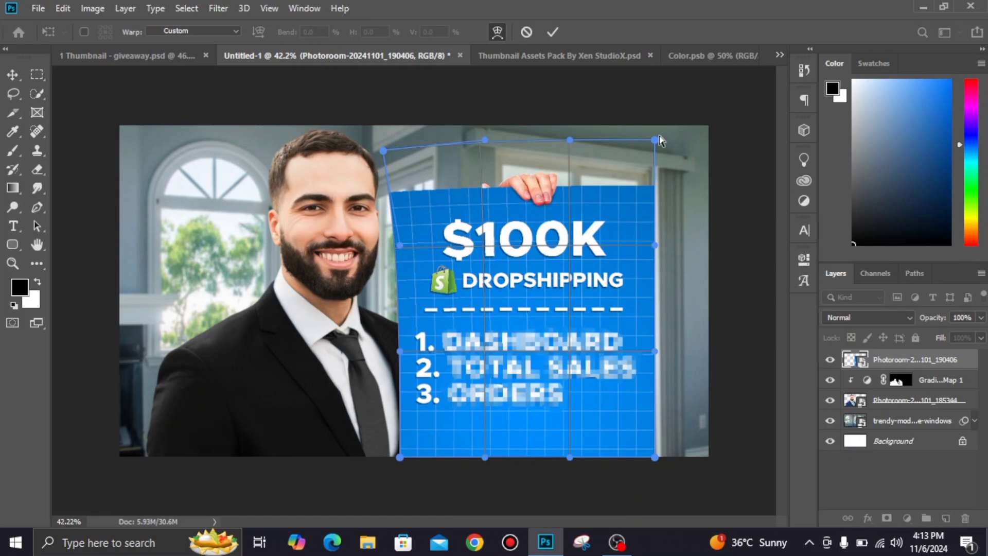
{"action": "left_click_drag", "start_coordinate": [662, 139], "coordinate": [620, 131]}
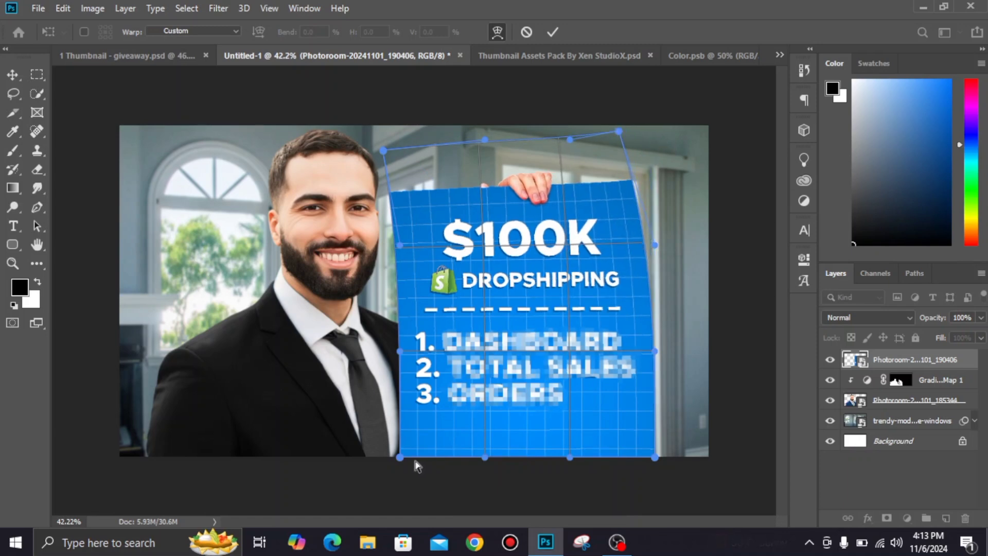
{"action": "left_click_drag", "start_coordinate": [400, 458], "coordinate": [391, 479]}
{"action": "left_click_drag", "start_coordinate": [655, 457], "coordinate": [658, 489]}
{"action": "key", "text": "ctrl+z"}
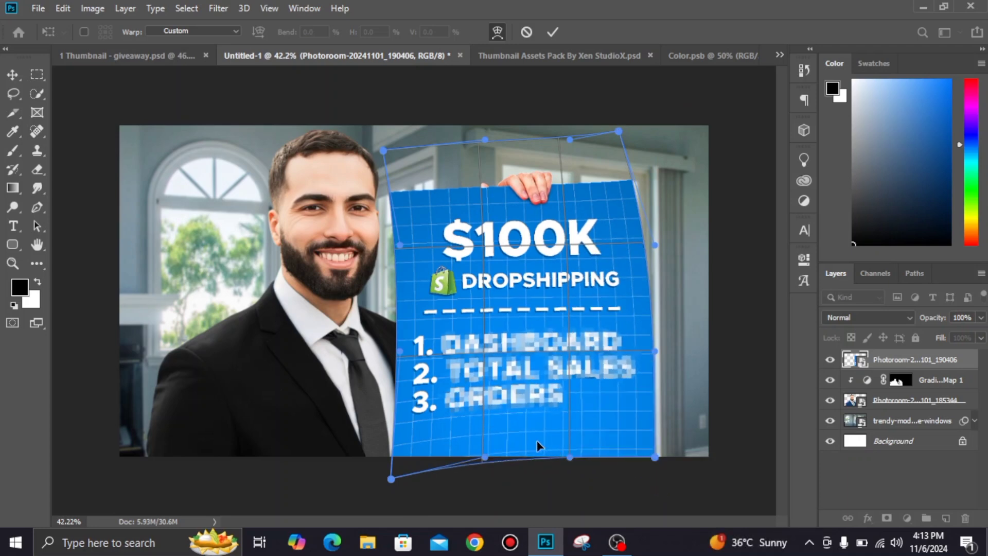
{"action": "left_click_drag", "start_coordinate": [521, 342], "coordinate": [530, 344]}
{"action": "left_click", "coordinate": [558, 31]}
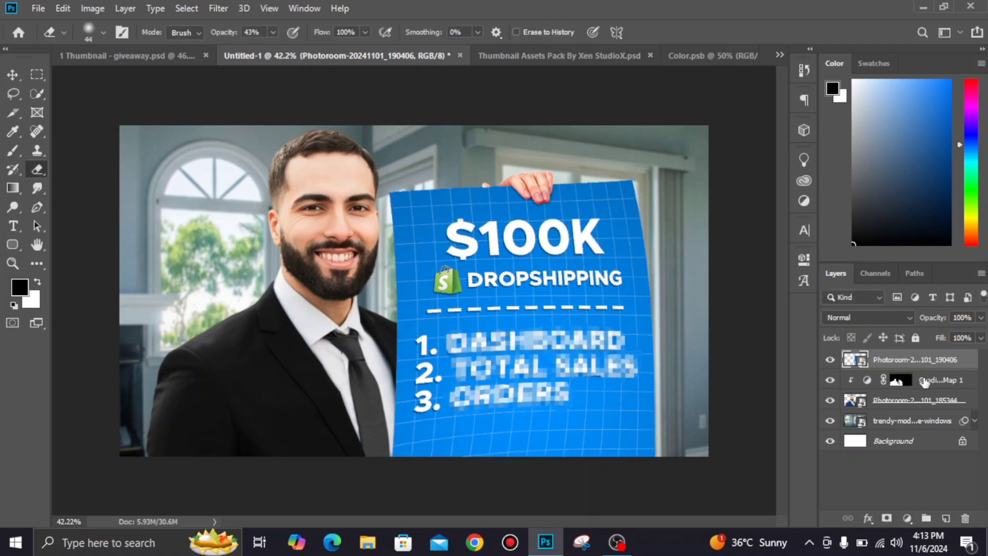
Step: Scale the panel smart object to about 111.27% and shift it down and right beside the man
{"action": "key", "text": "ctrl+t"}
{"action": "left_click_drag", "start_coordinate": [525, 495], "coordinate": [525, 503]}
{"action": "left_click_drag", "start_coordinate": [539, 420], "coordinate": [546, 430]}
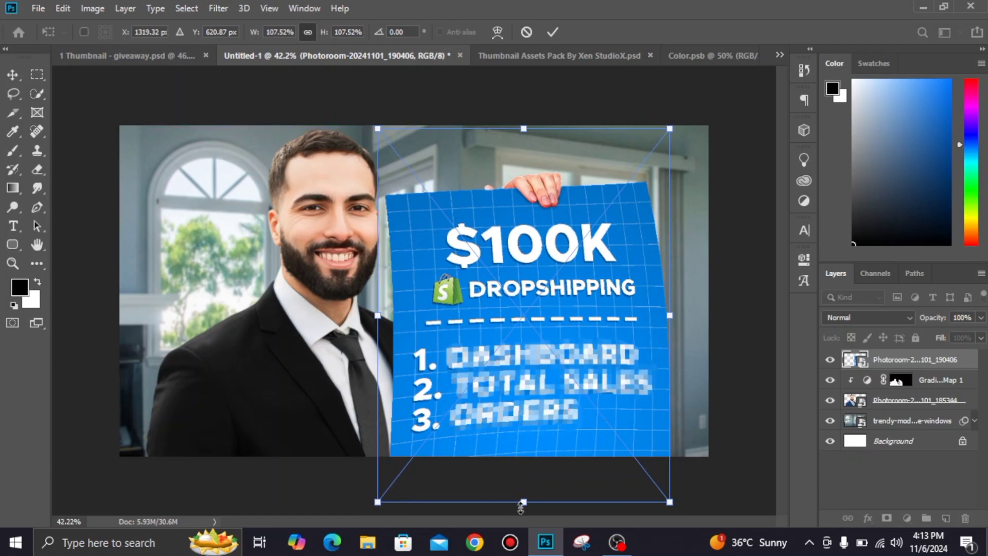
{"action": "left_click_drag", "start_coordinate": [524, 502], "coordinate": [524, 509]}
{"action": "left_click_drag", "start_coordinate": [539, 430], "coordinate": [542, 433]}
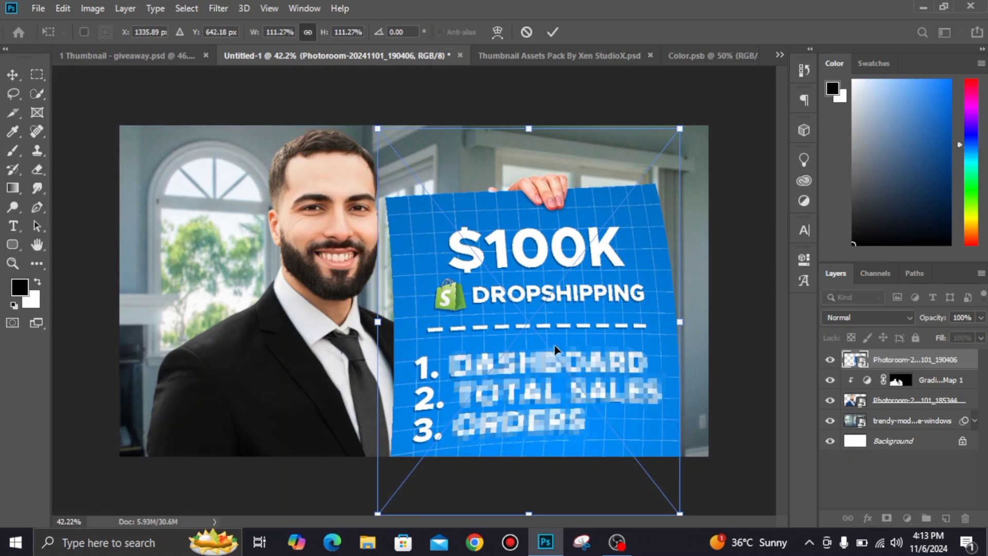
{"action": "left_click", "coordinate": [553, 32]}
{"action": "key", "text": "e"}
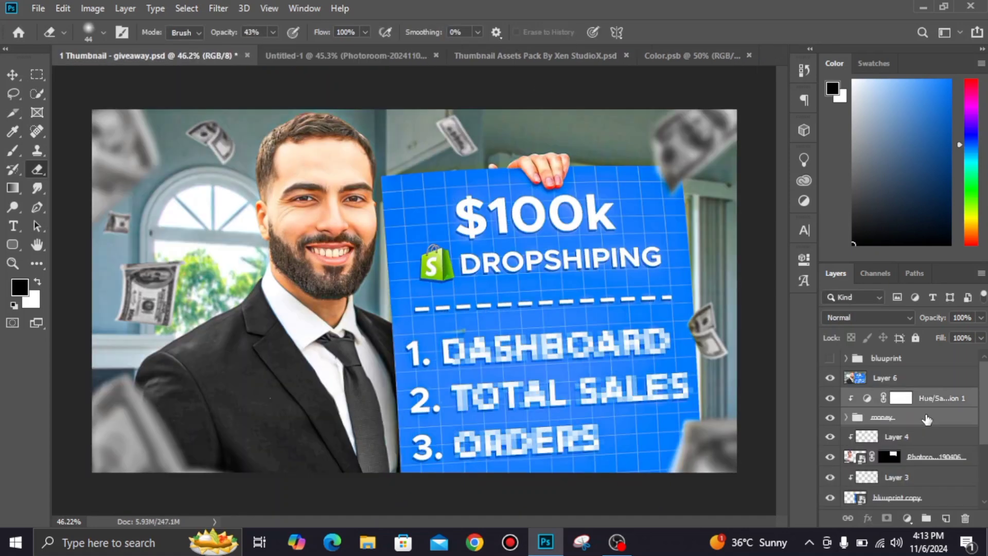
Step: Copy the money group and its Hue/Saturation adjustment from the giveaway thumbnail into Untitled-1 and position the bills around the man and panel
{"action": "left_click_drag", "start_coordinate": [926, 417], "coordinate": [451, 257]}
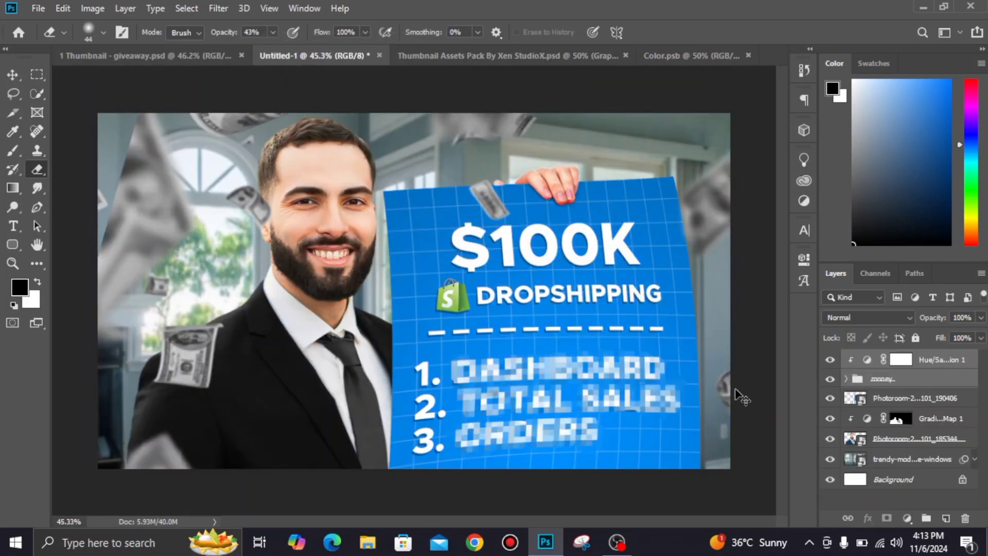
{"action": "key", "text": "ctrl+t"}
{"action": "left_click_drag", "start_coordinate": [362, 283], "coordinate": [323, 249]}
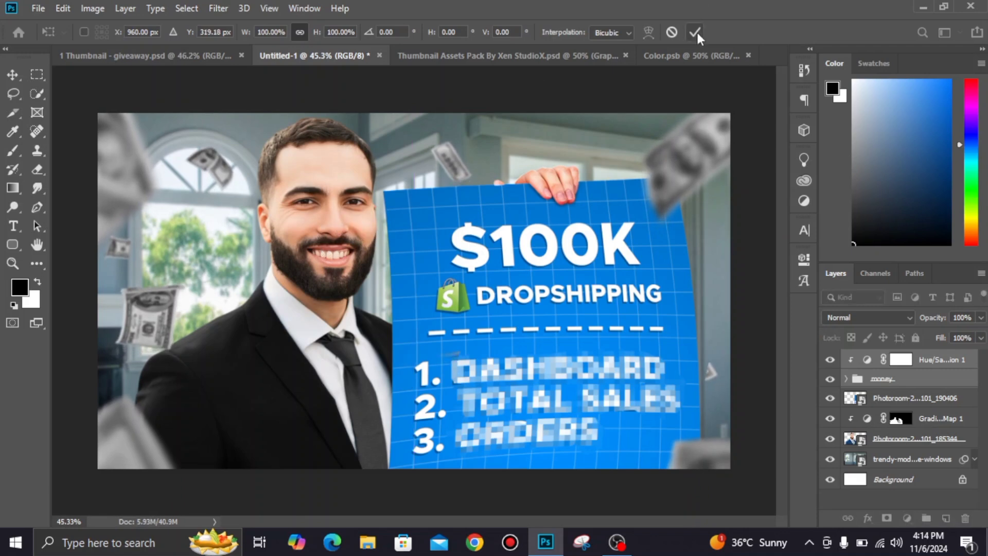
{"action": "key", "text": "e"}
{"action": "key", "text": "ctrl+space"}
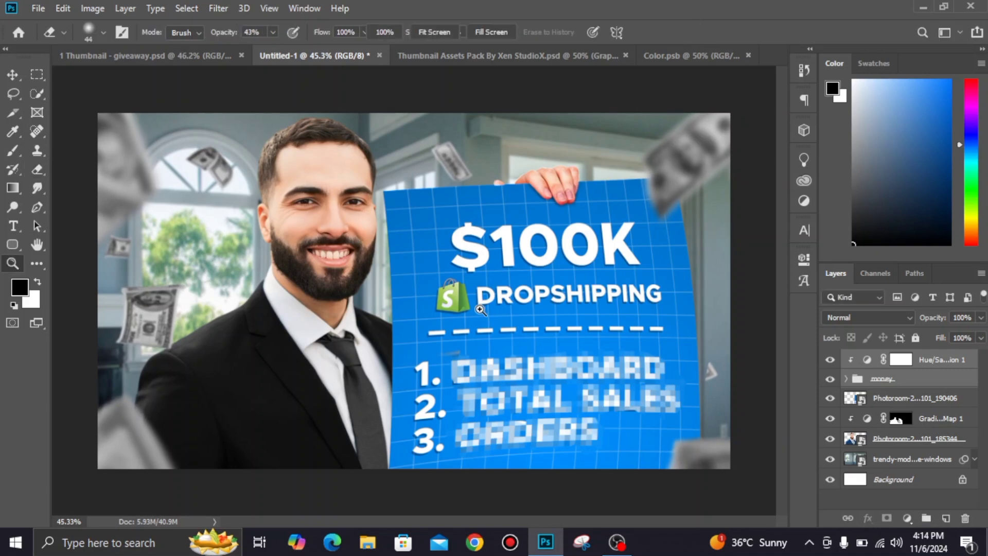
{"action": "left_click_drag", "start_coordinate": [480, 308], "coordinate": [480, 308]}
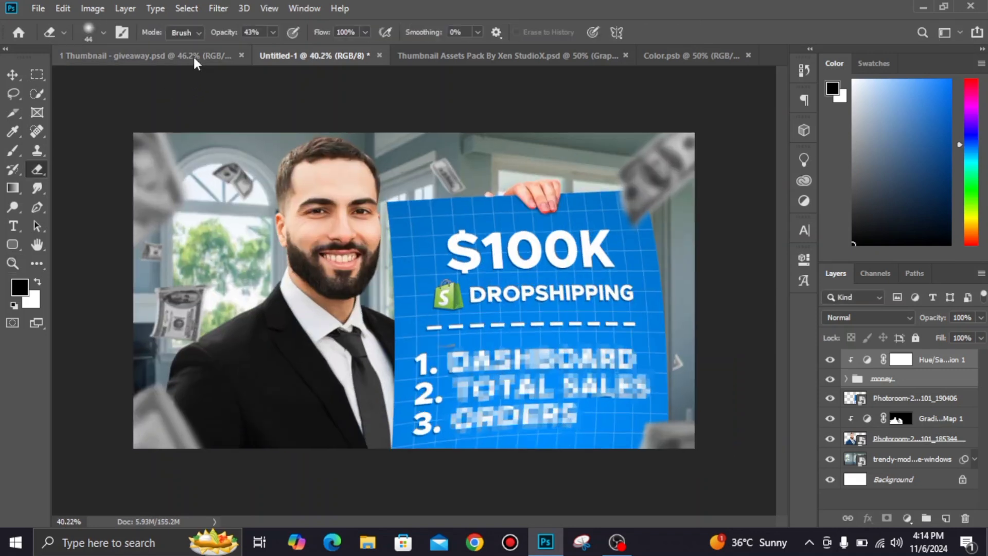
Step: Check the giveaway thumbnail for comparison, return to Untitled-1 and select the Hue/Saturation adjustment's layer mask
{"action": "left_click", "coordinate": [193, 56]}
{"action": "left_click", "coordinate": [304, 55]}
{"action": "left_click", "coordinate": [901, 359]}
{"action": "key", "text": "x"}
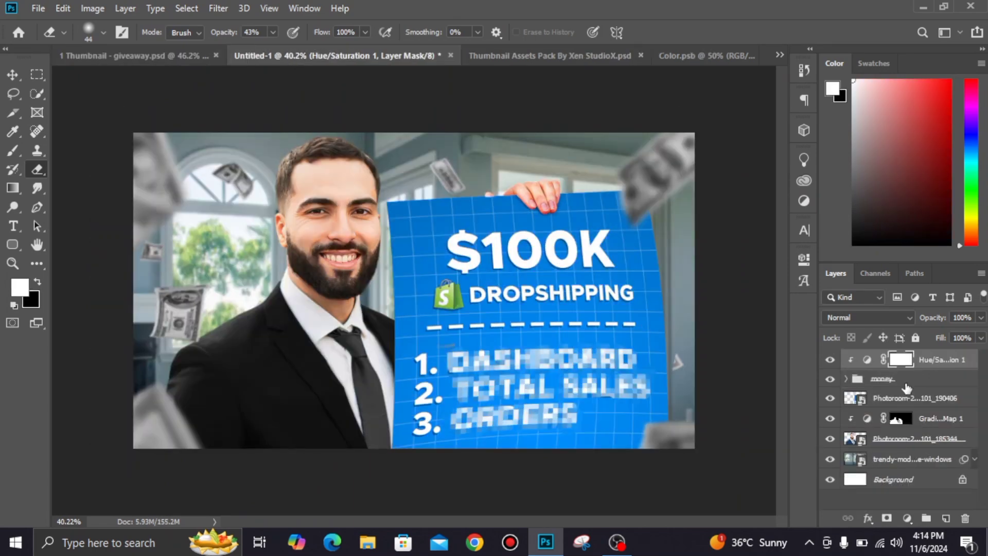